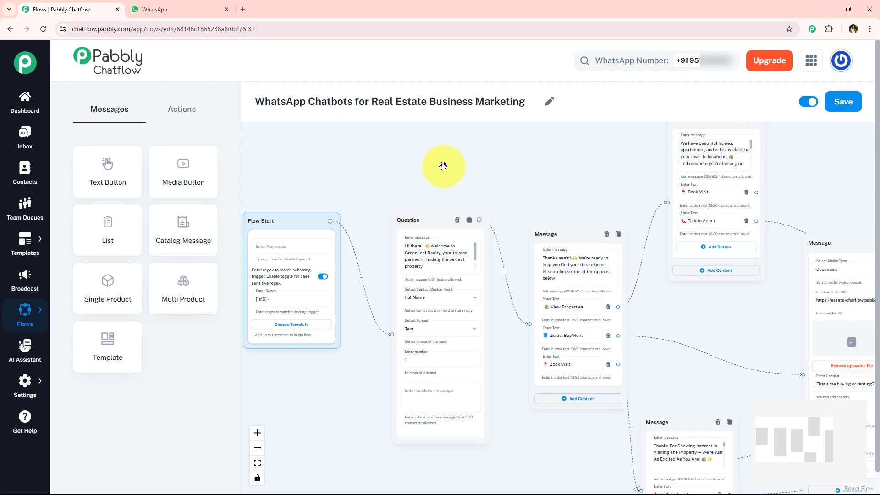
Examine the real estate chatbot flow from the Flow Start block through the question and message blocks
scroll(442, 168, down, 2)
scroll(442, 166, down, 4)
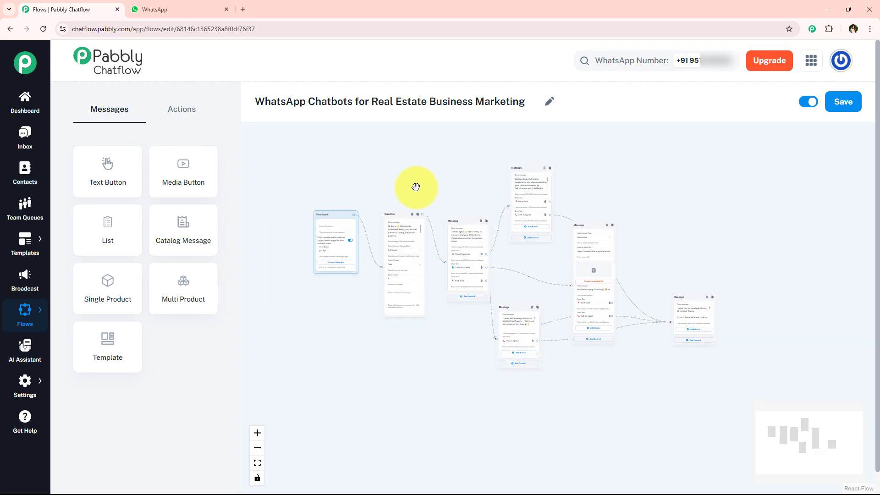
scroll(414, 186, up, 4)
scroll(409, 194, up, 4)
drag(384, 209, 623, 152)
scroll(290, 161, up, 2)
scroll(490, 261, down, 4)
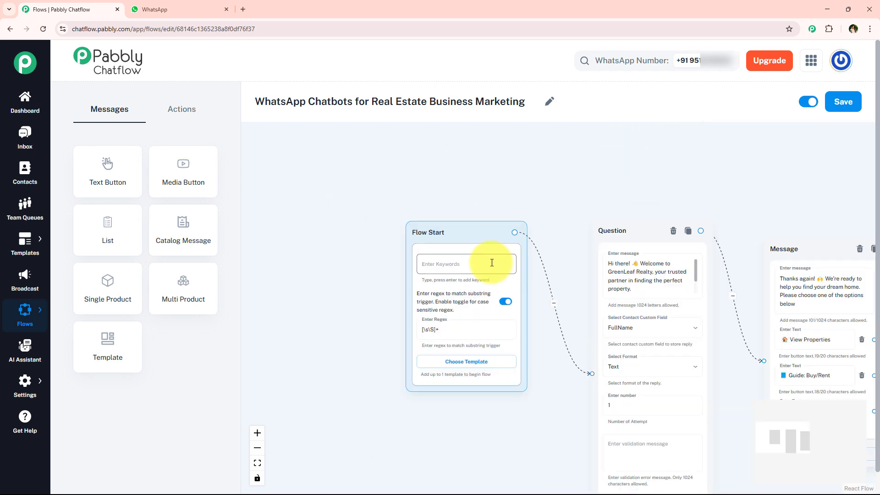
scroll(365, 206, down, 4)
scroll(556, 175, up, 4)
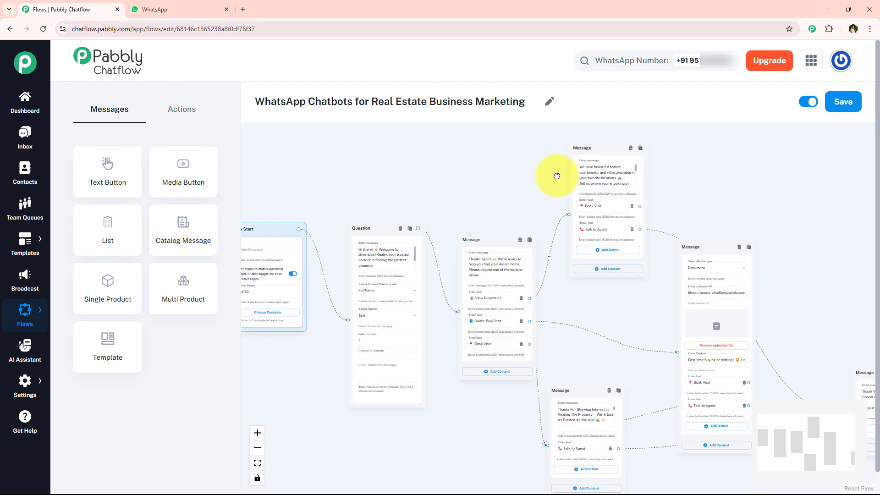
scroll(320, 274, down, 1)
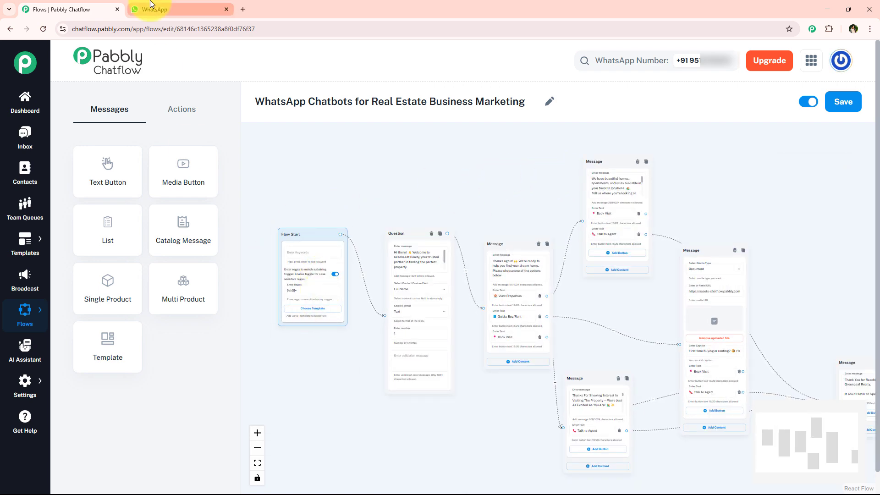
Switch to WhatsApp and send the message "Property" in the Pabbly ChatFlow chat
click(152, 8)
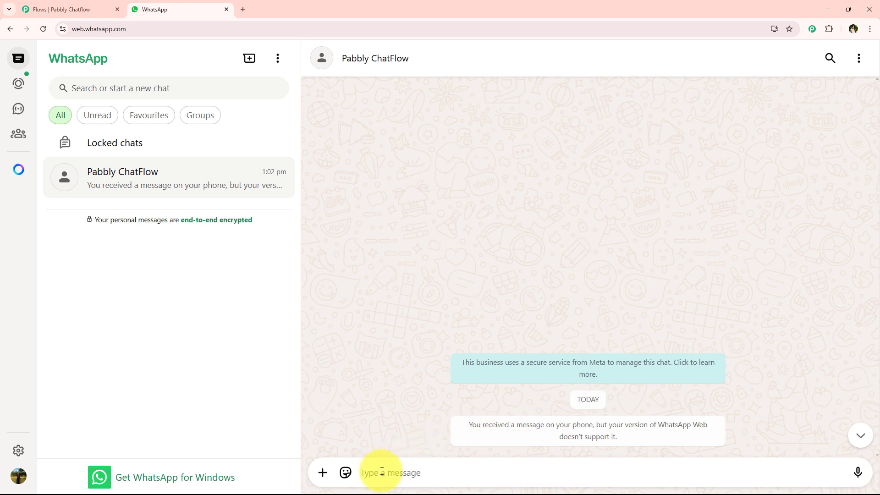
text(Property)
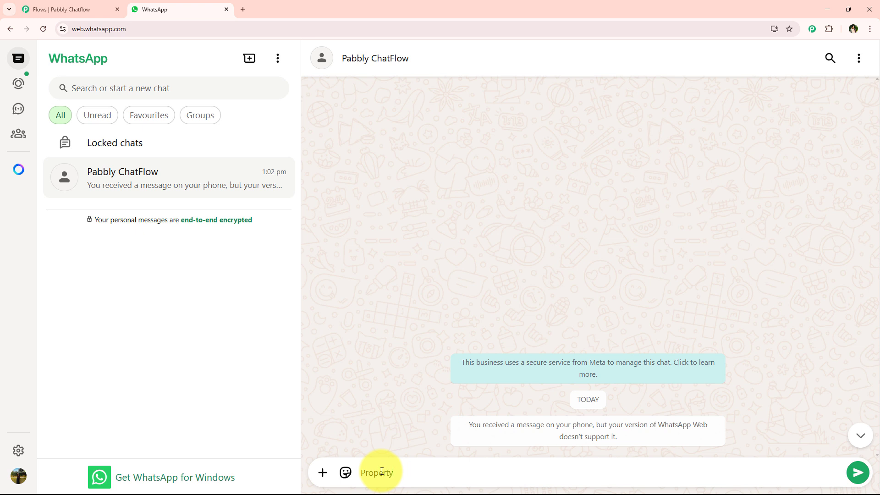
key(Return)
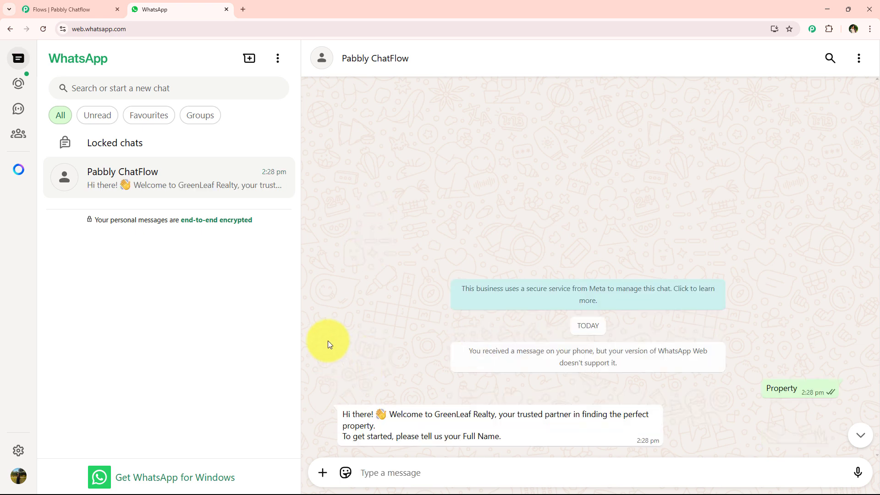
Answer the chatbot's request for the full name with "Test User"
drag(339, 410, 527, 435)
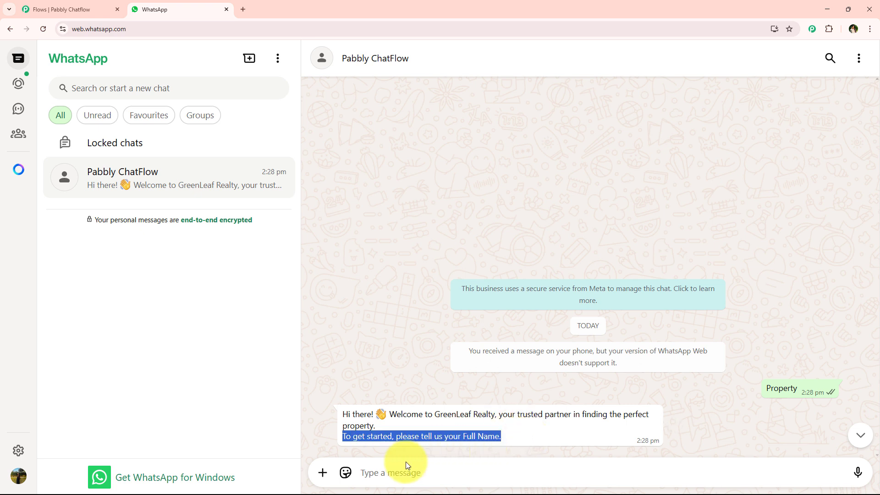
click(398, 473)
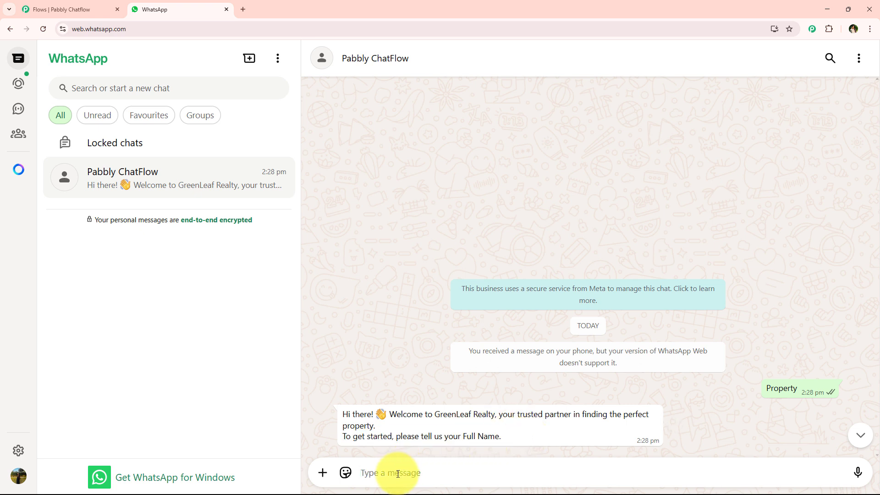
text(Test User)
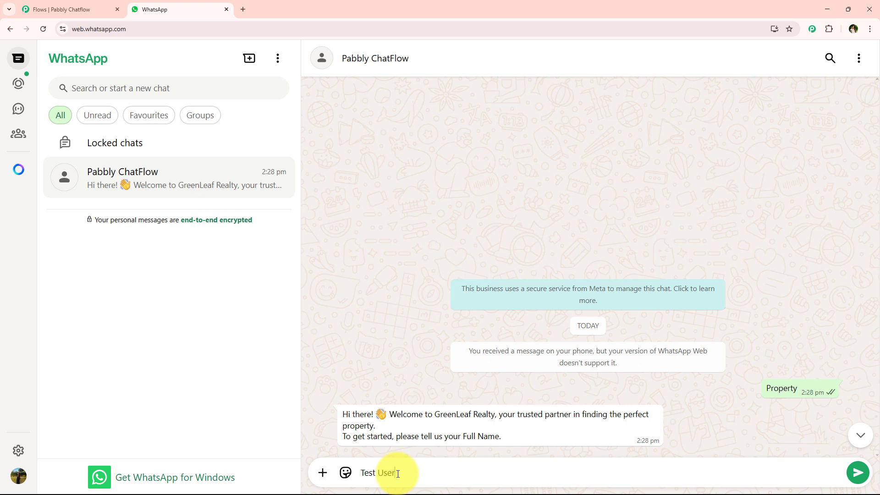
key(Return)
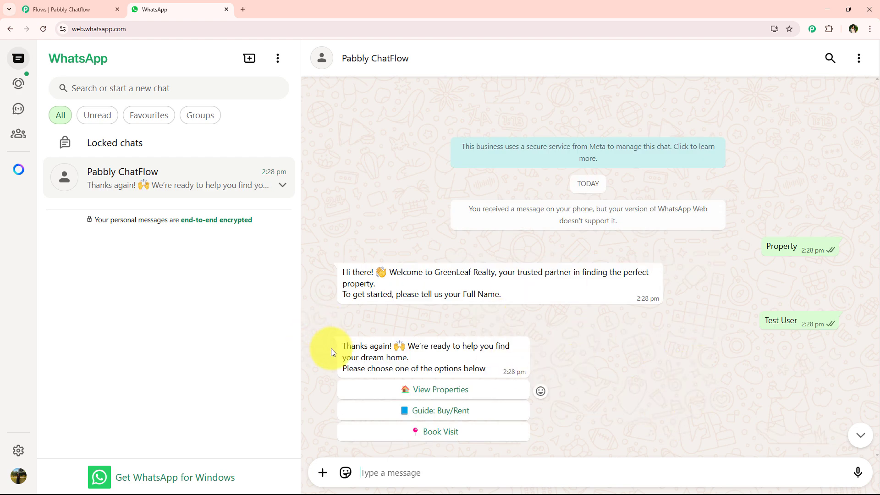
Choose View Properties and Guide: Buy/Rent from the chatbot's options message to test both replies
drag(331, 348, 424, 348)
click(444, 349)
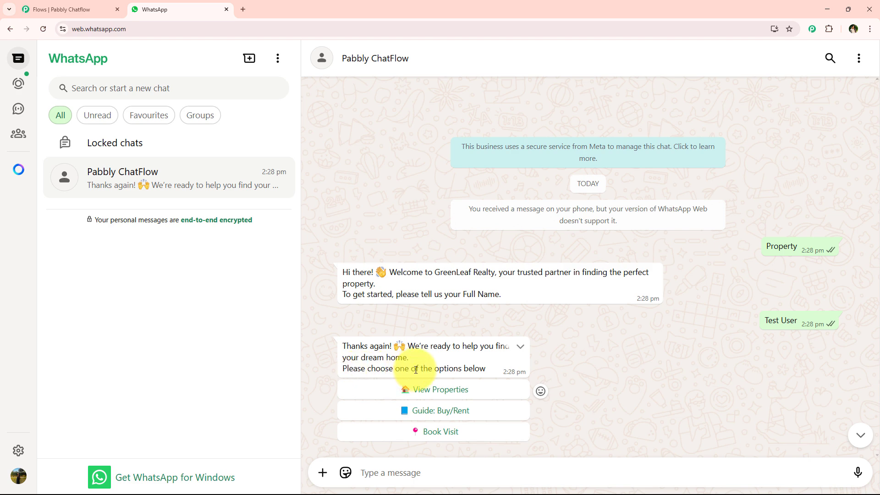
click(501, 393)
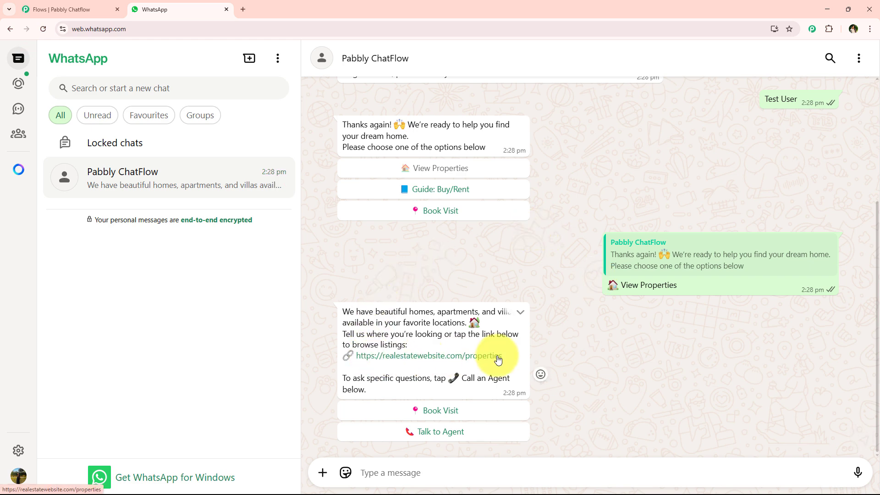
scroll(423, 269, up, 2)
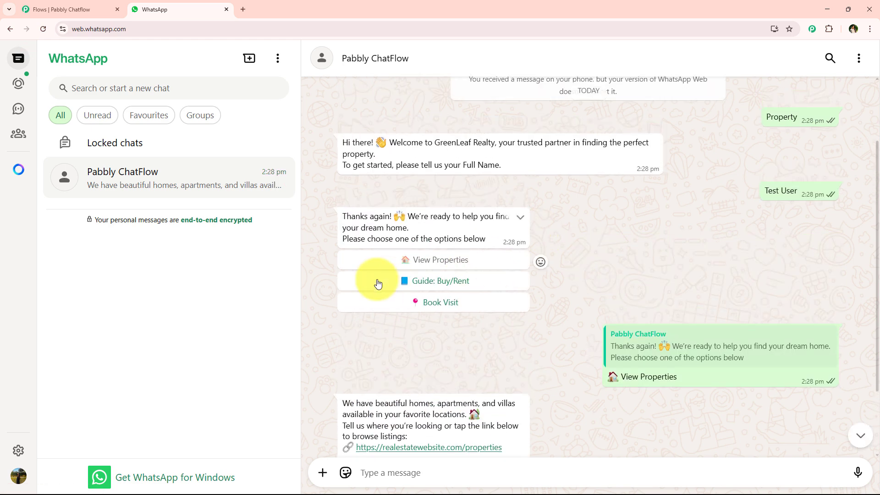
click(505, 284)
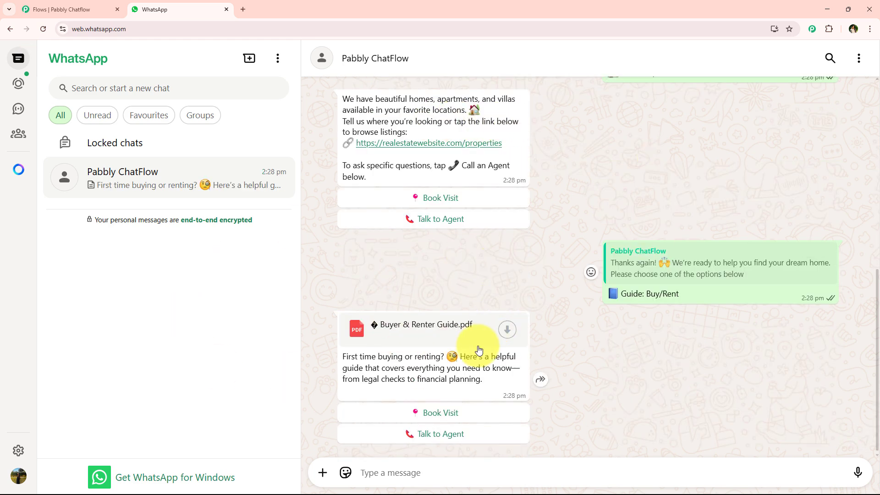
Choose Book Visit from the chatbot's options message and Talk to Agent under its reply
scroll(373, 328, up, 5)
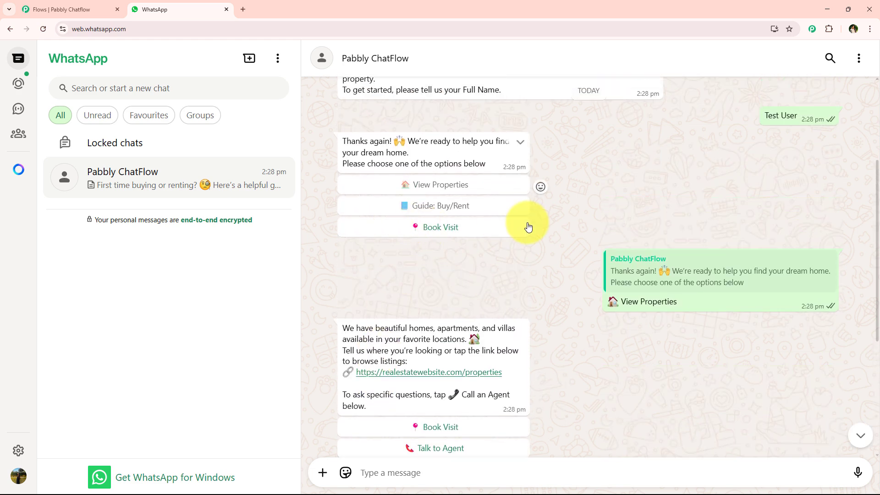
click(456, 228)
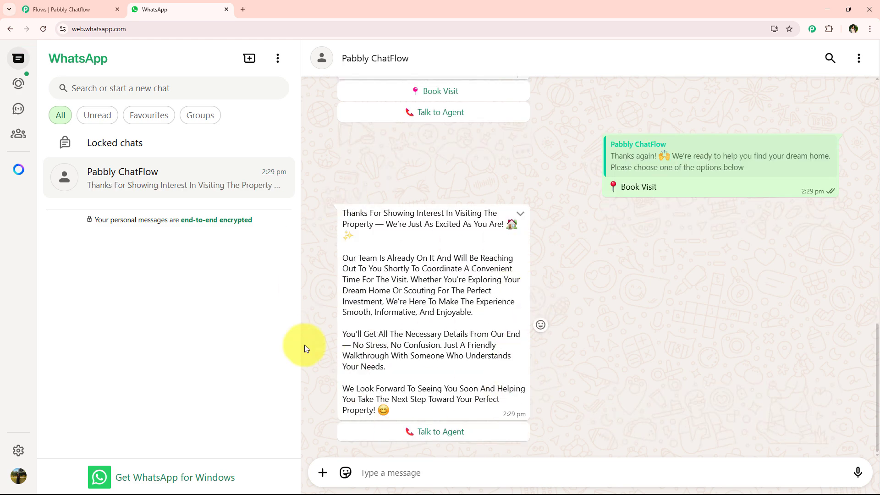
click(395, 441)
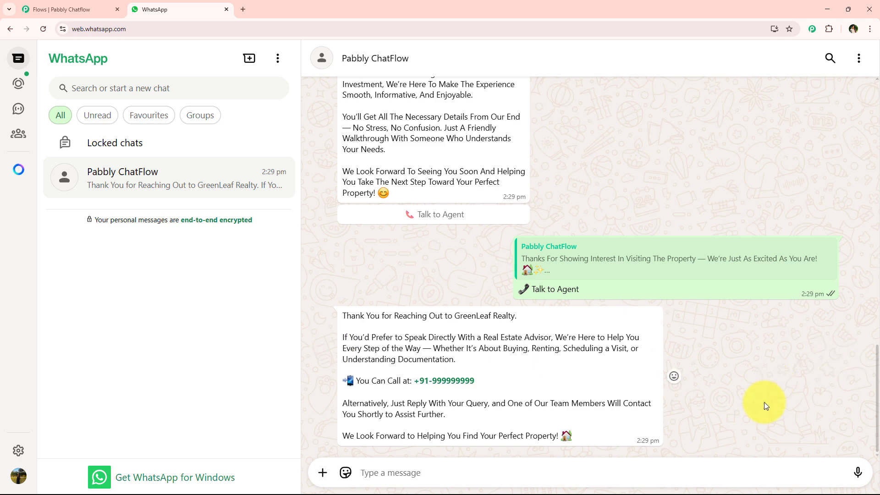
Review the whole chatbot conversation from the first Property message to the final agent contact reply
scroll(757, 281, up, 15)
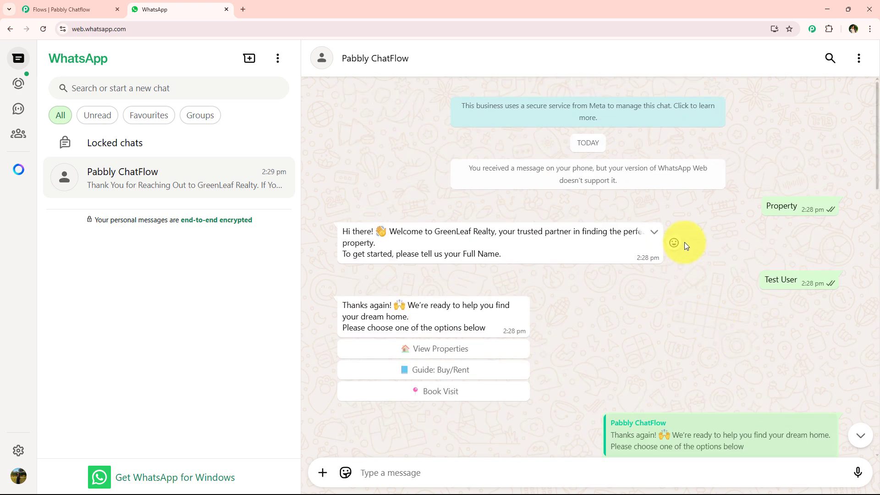
scroll(685, 274, down, 10)
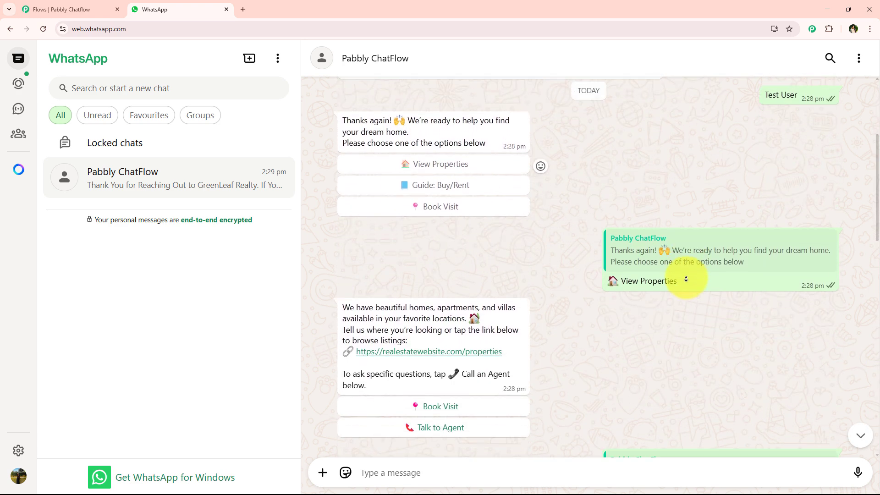
scroll(680, 311, down, 10)
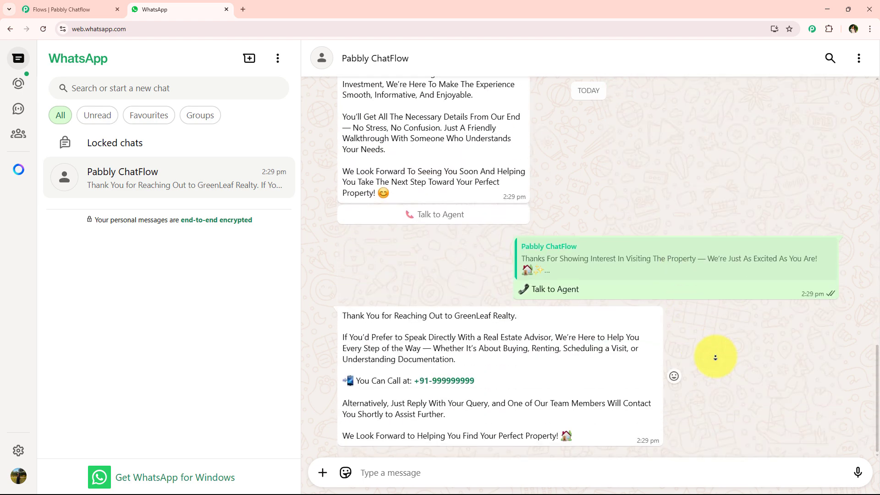
scroll(725, 407, up, 15)
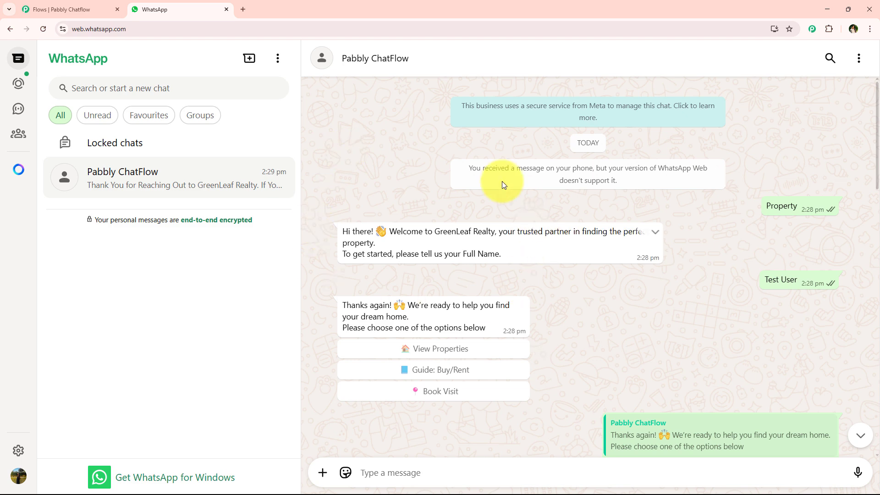
scroll(578, 240, down, 3)
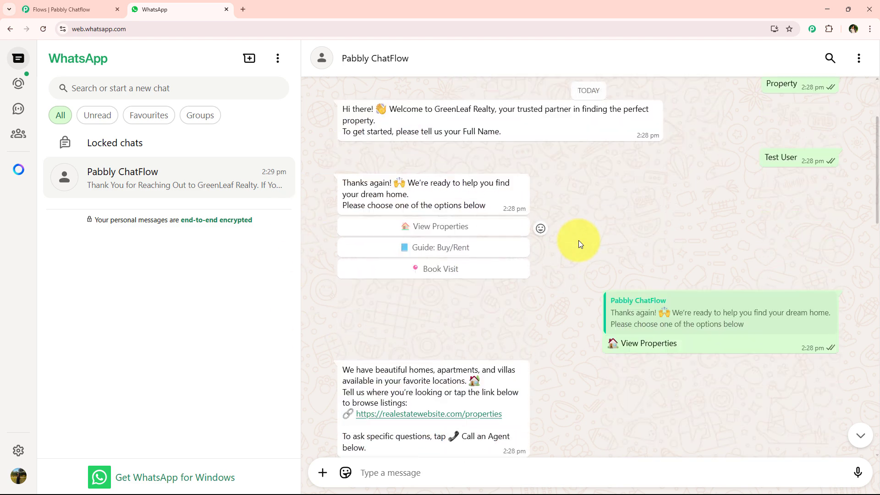
scroll(580, 261, up, 3)
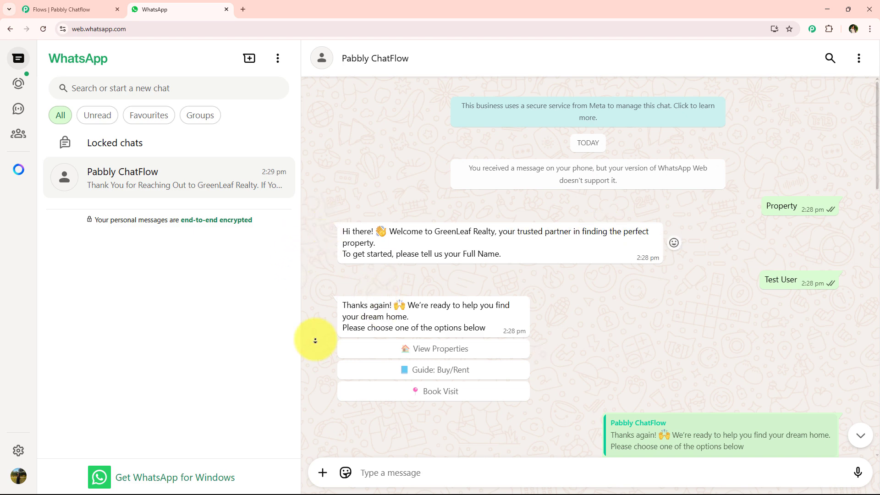
scroll(693, 229, down, 10)
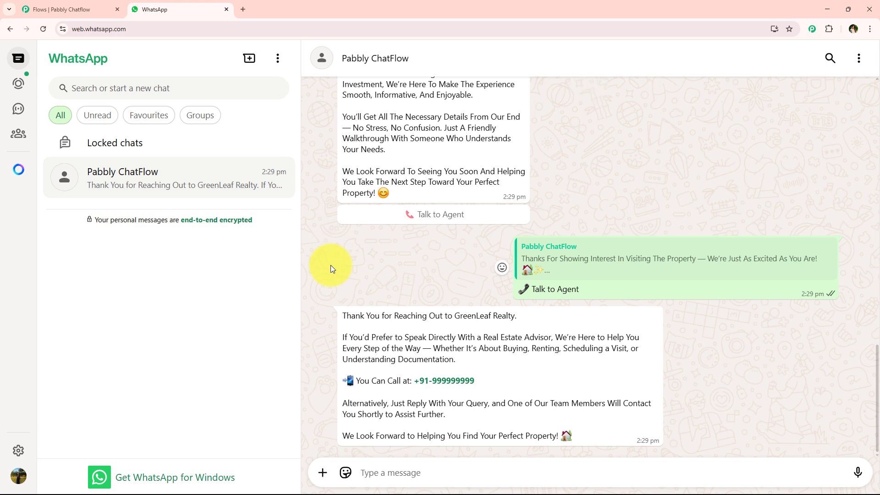
Open the Pabbly Chatflow website at pabbly.com/chatflow in a new browser tab
click(242, 9)
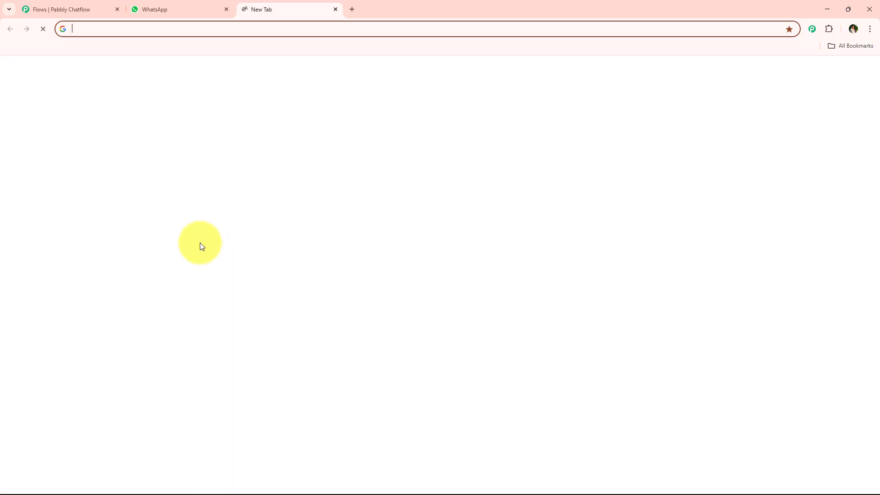
click(186, 30)
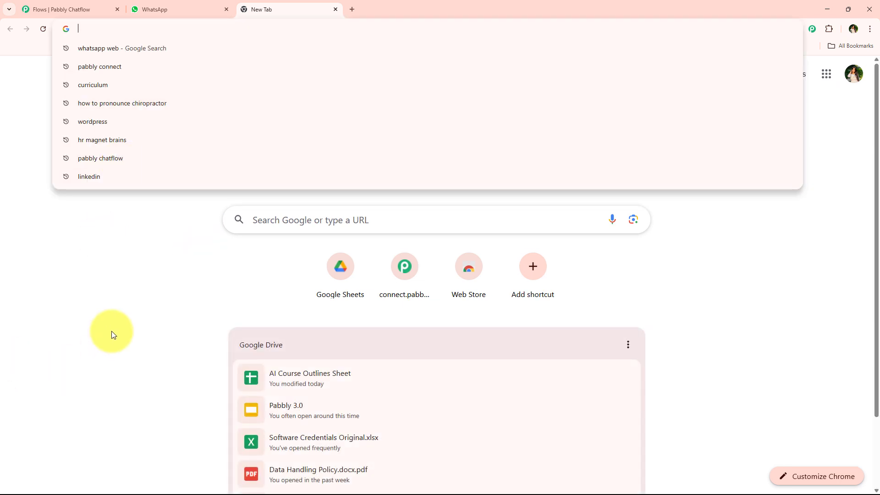
text(pabb)
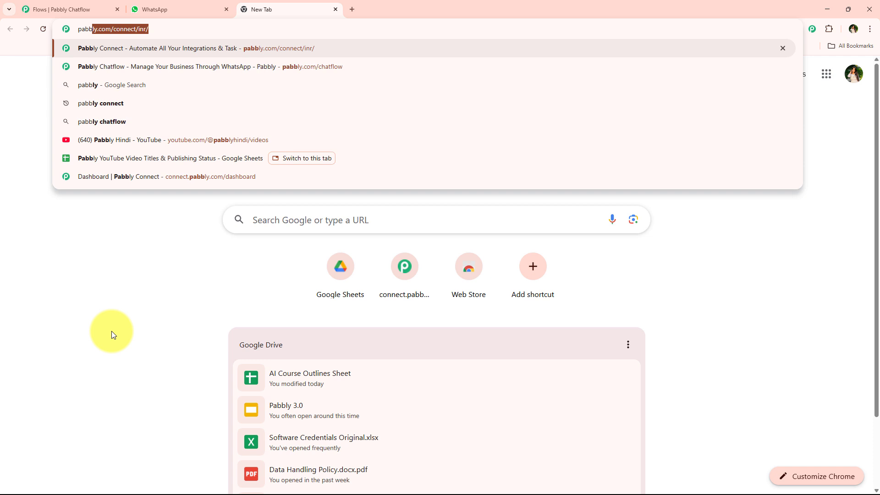
text(ly.co)
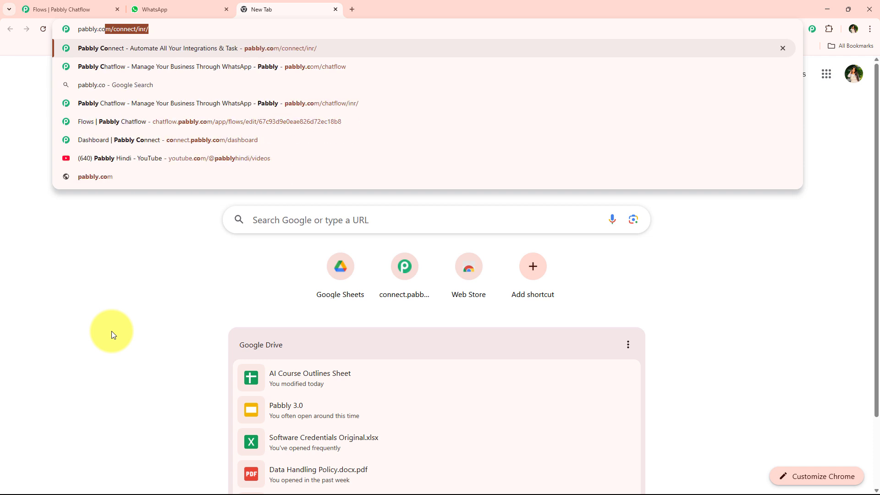
text(m/chatf)
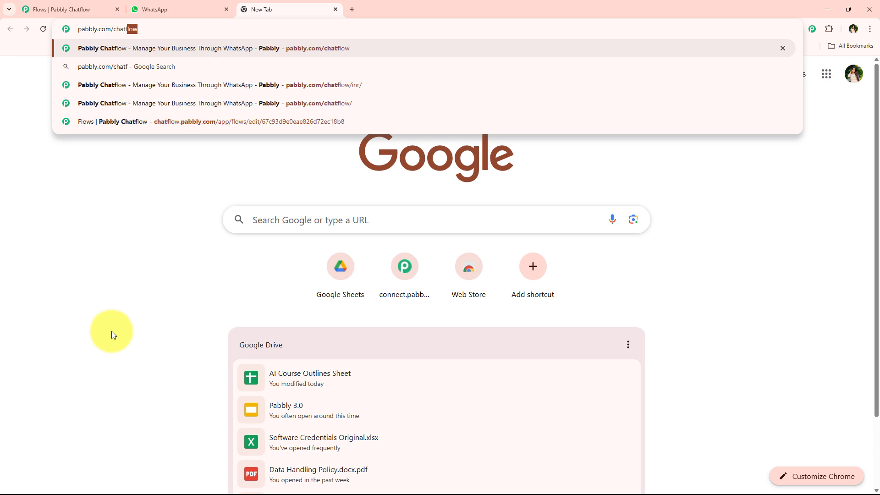
key(Return)
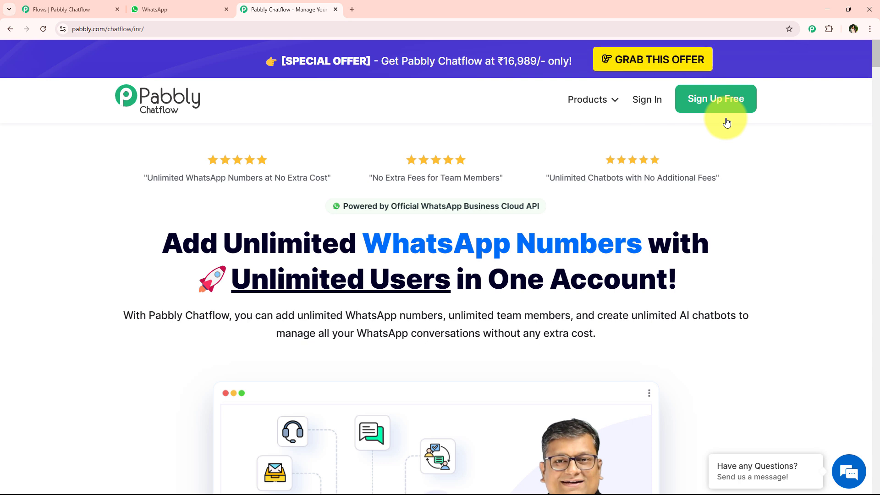
Sign in to Pabbly from the Chatflow website and look over the apps on the All Pabbly Apps page
click(656, 110)
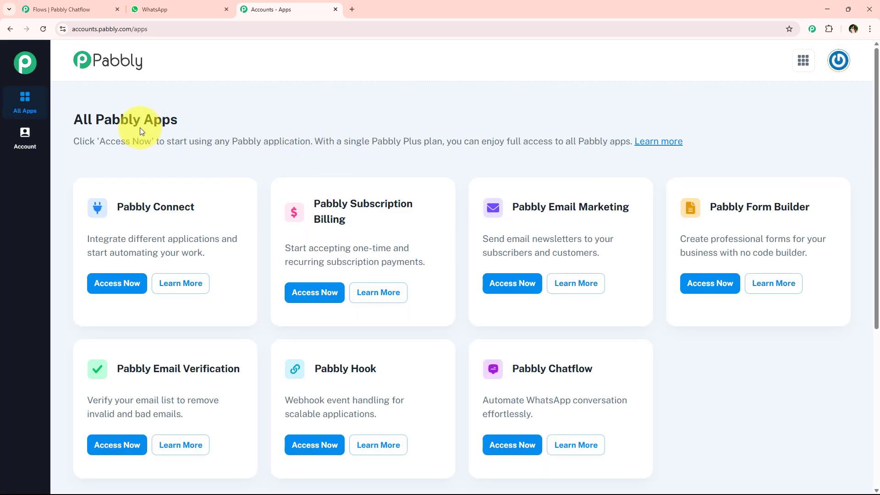
drag(63, 125, 179, 118)
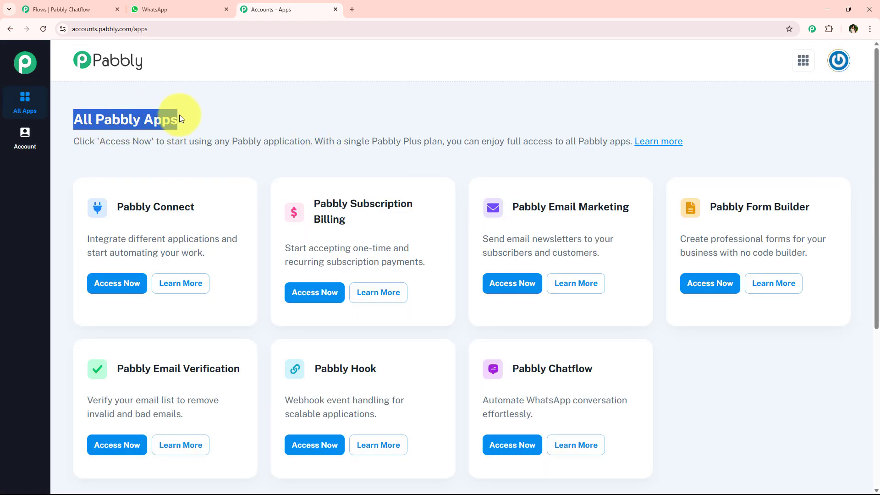
scroll(267, 284, down, 1)
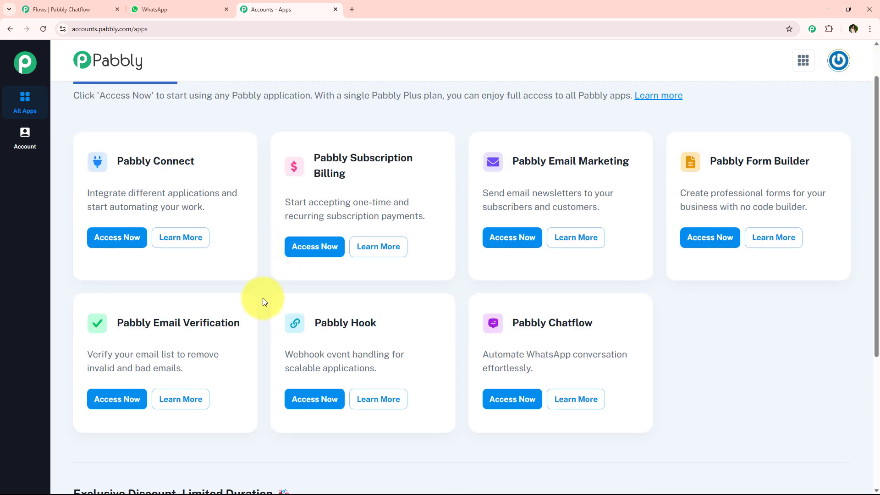
scroll(263, 298, up, 1)
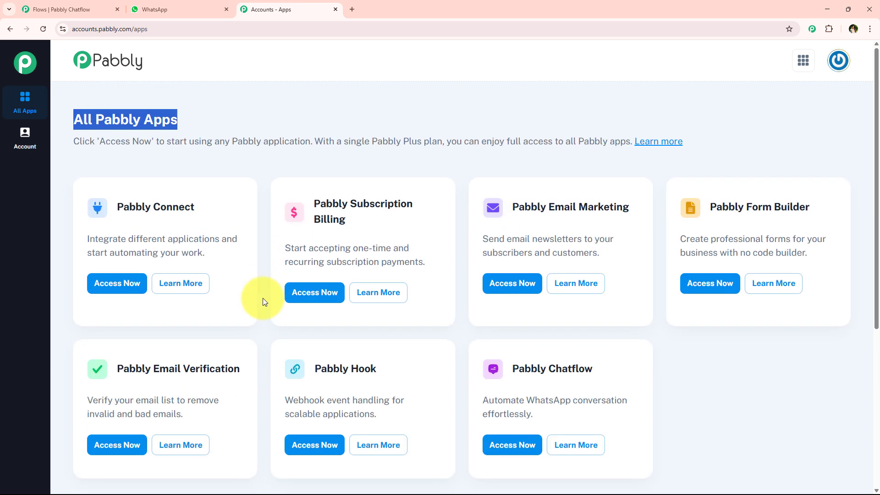
Find Pabbly Chatflow among the apps on the All Pabbly Apps page and open its dashboard
click(256, 169)
scroll(481, 339, down, 1)
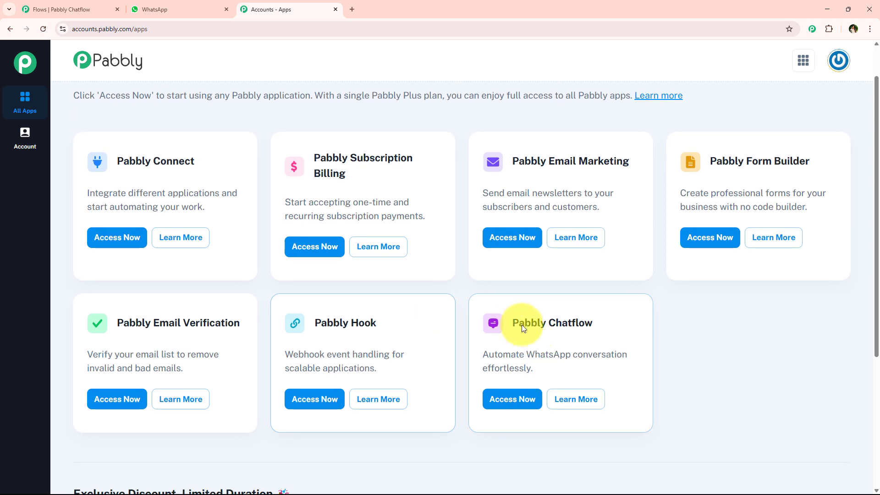
drag(511, 324, 612, 318)
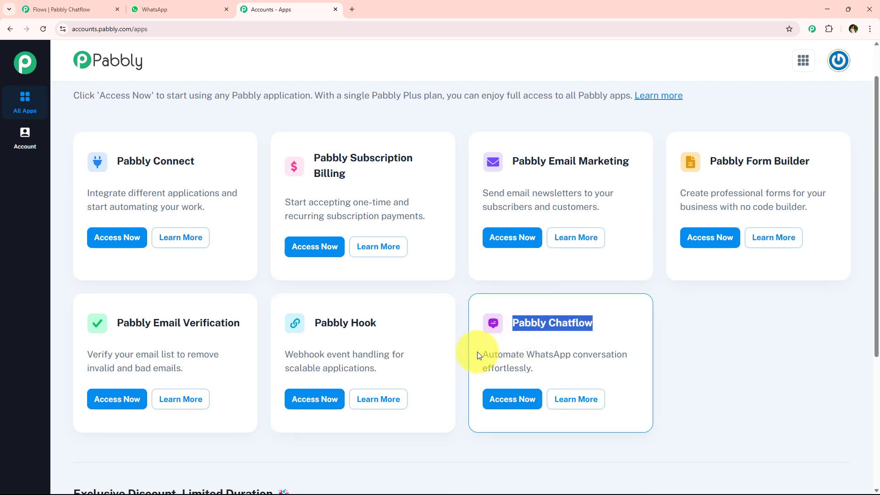
drag(478, 355, 556, 369)
drag(481, 368, 566, 375)
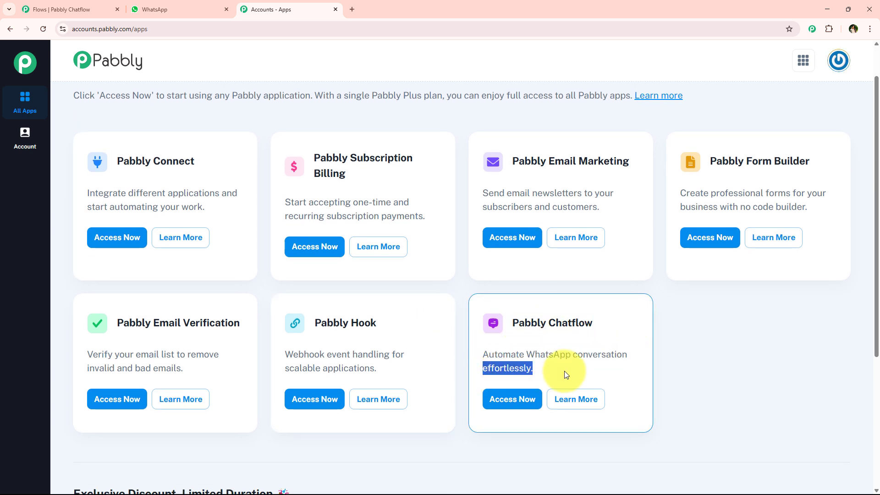
click(507, 407)
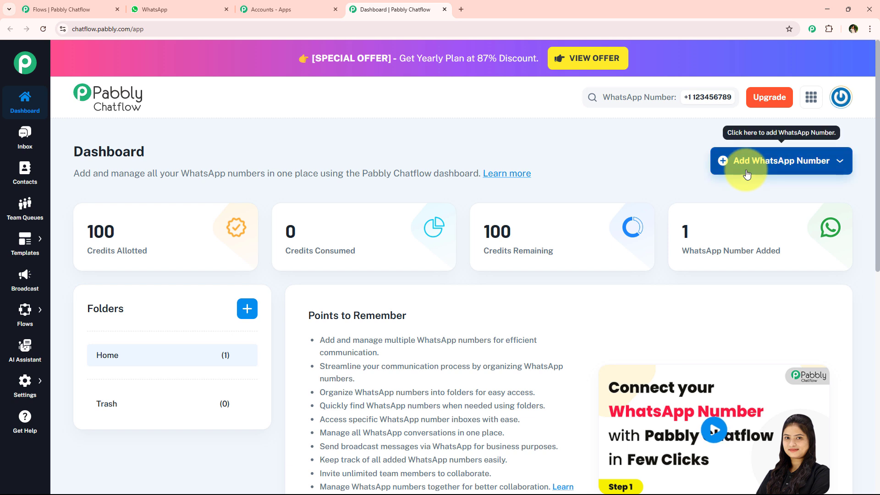
Look at the connection options offered for adding a WhatsApp number on the Chatflow dashboard
click(797, 162)
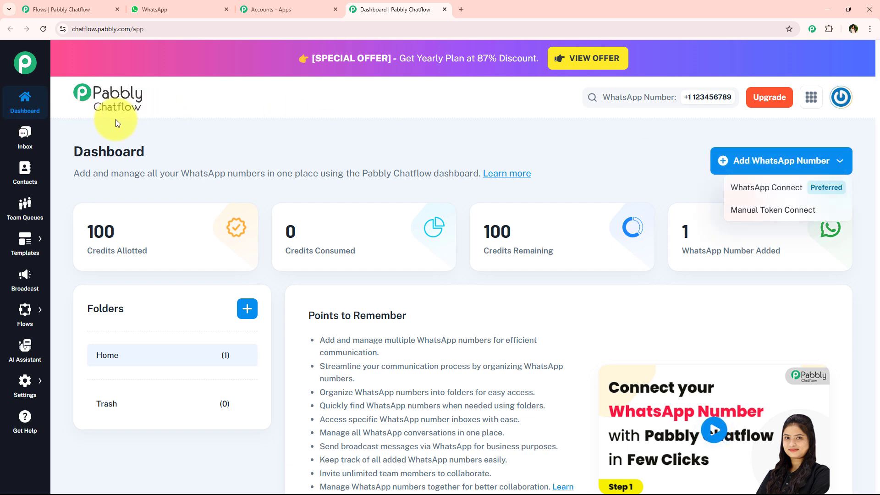
click(653, 155)
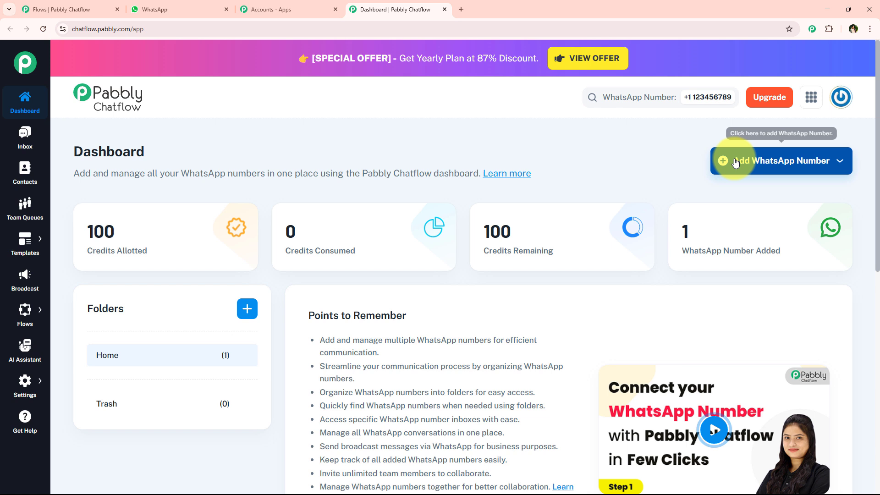
click(811, 162)
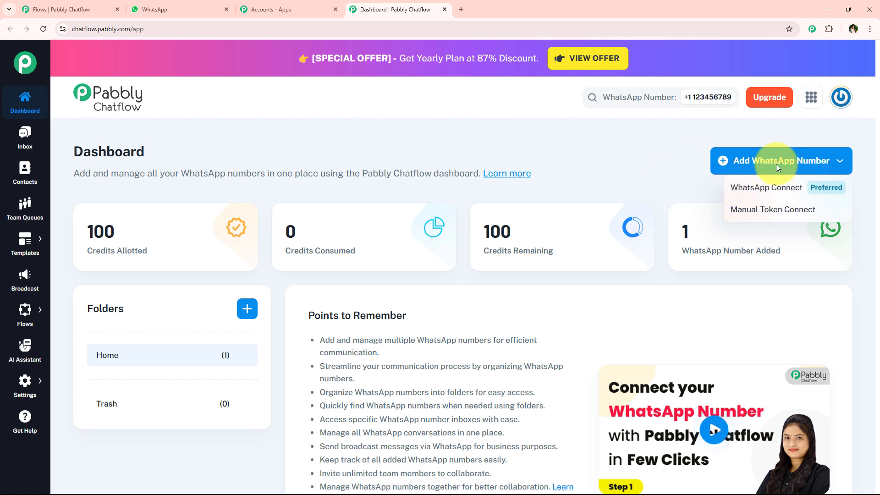
click(597, 175)
Review the dashboard's Points to Remember and the list of WhatsApp numbers in the Home folder
scroll(570, 196, down, 3)
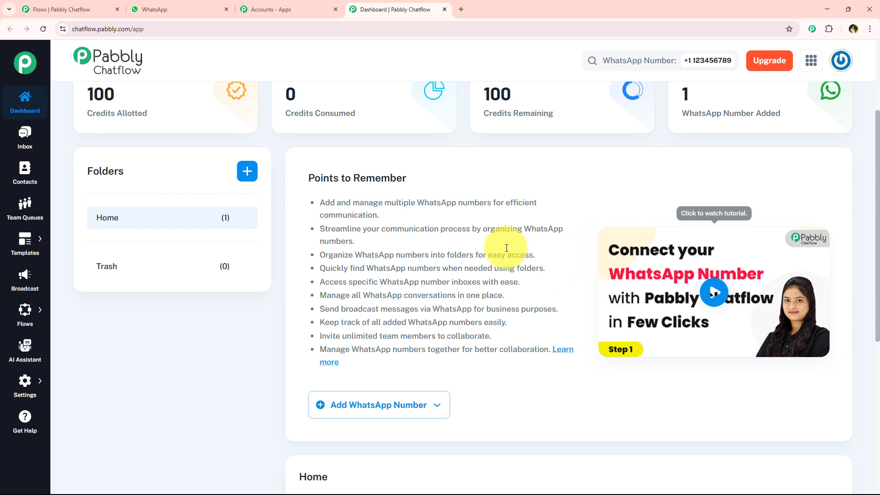
drag(418, 204, 493, 202)
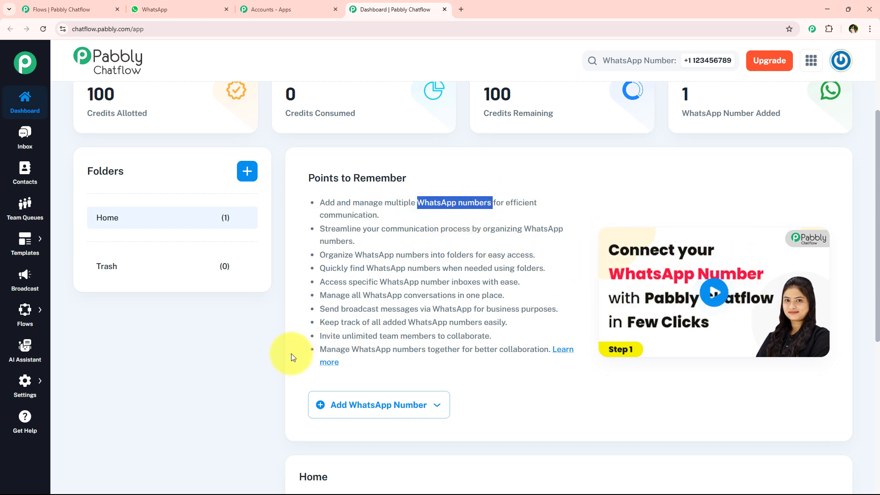
scroll(280, 278, down, 2)
scroll(280, 278, down, 5)
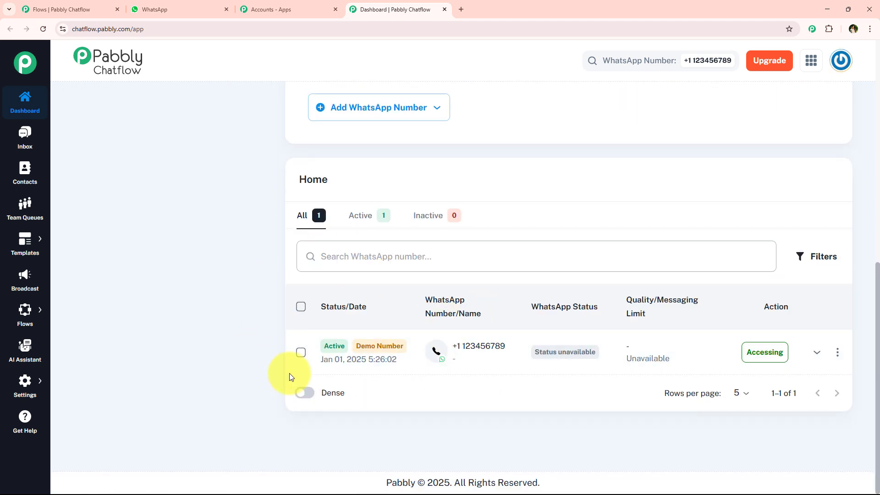
scroll(271, 315, up, 7)
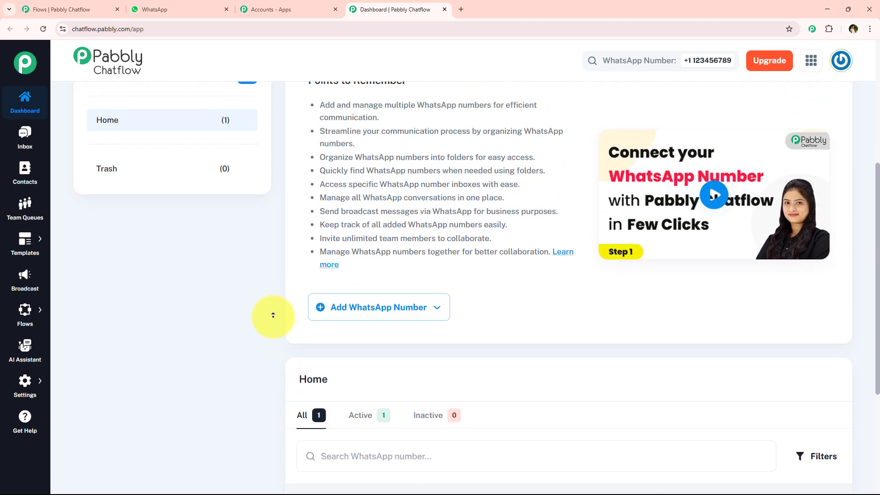
scroll(277, 306, up, 1)
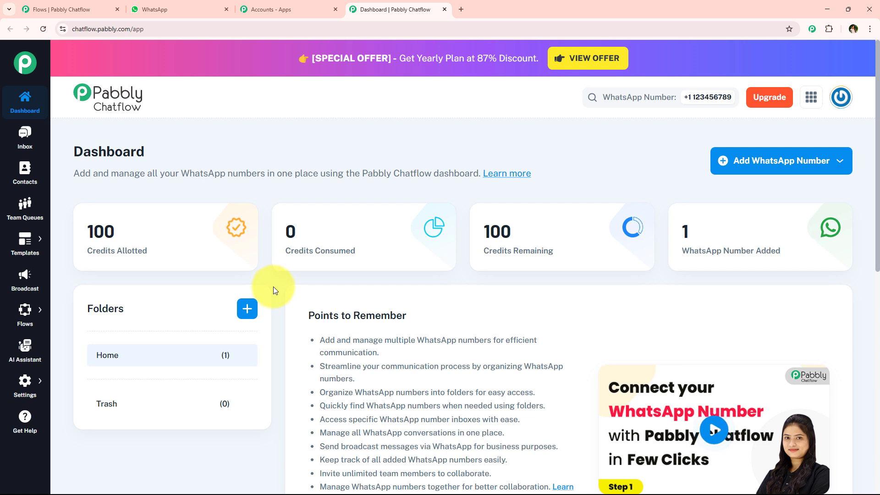
mouse_move(345, 250)
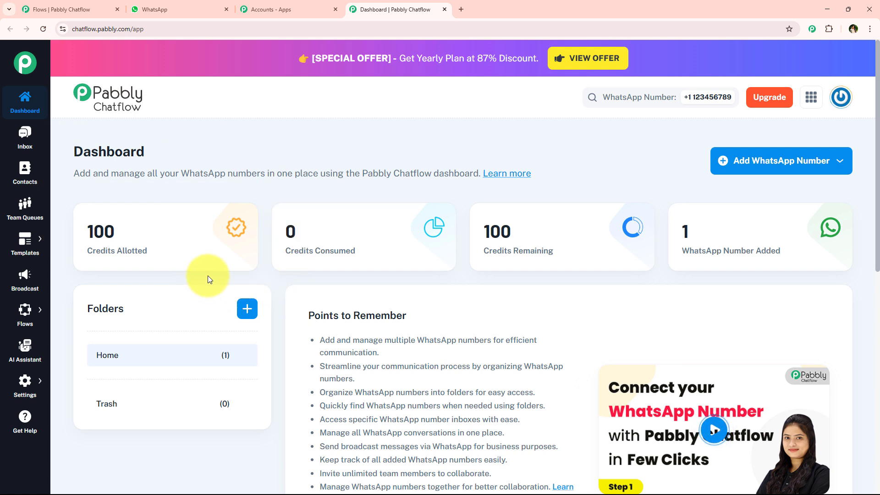
Open the Flow Builder page and add a new flow
click(15, 314)
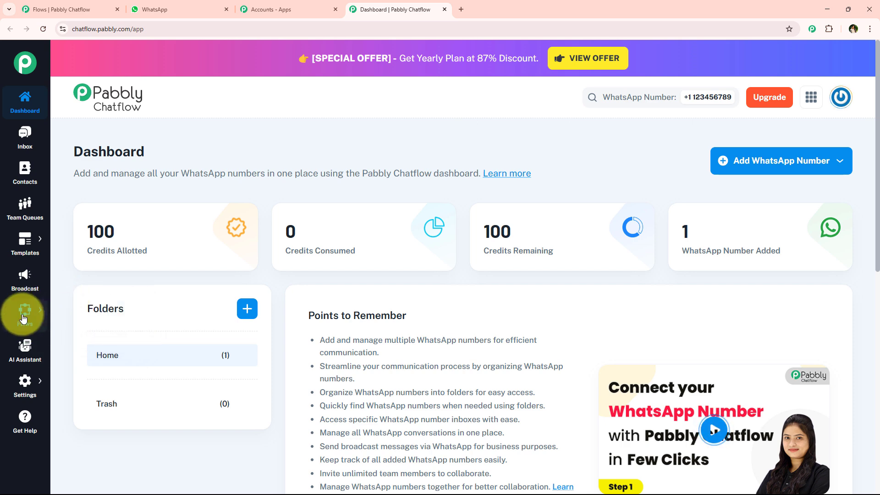
click(67, 305)
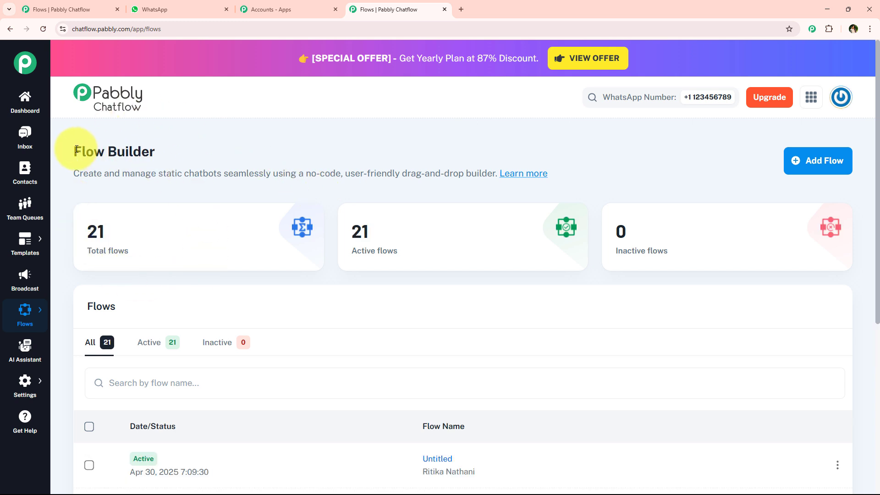
drag(61, 142, 182, 152)
click(182, 152)
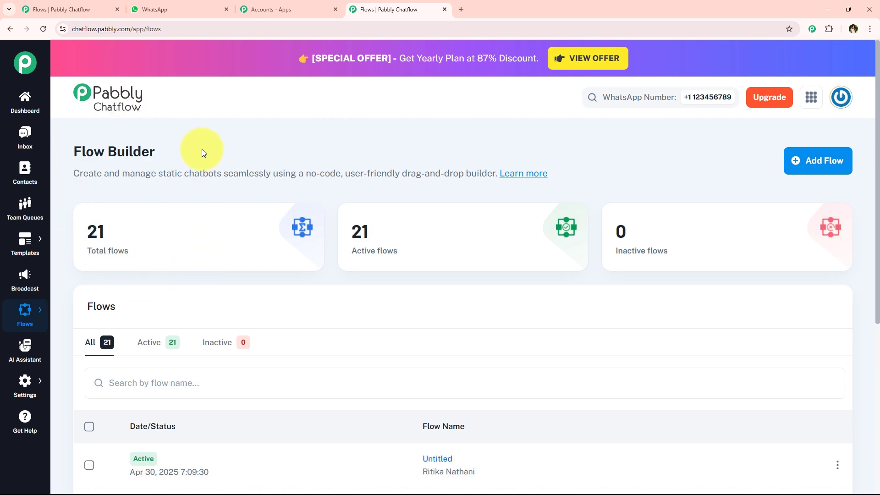
click(838, 164)
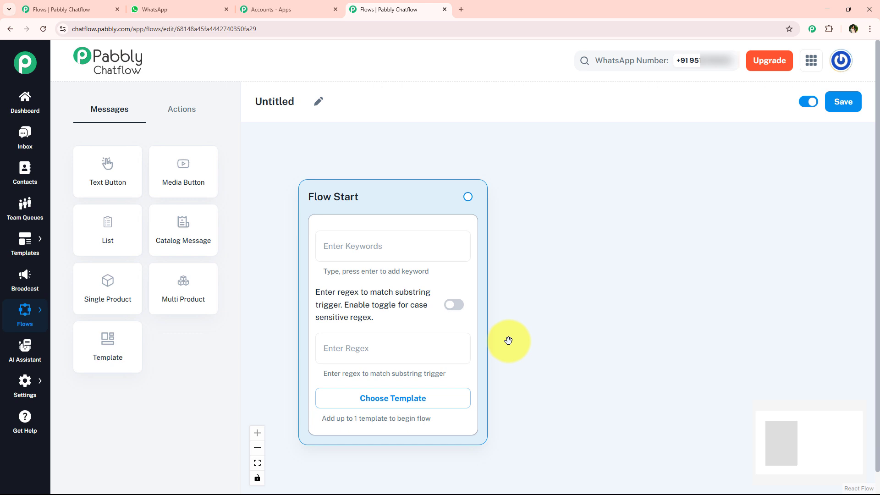
Rename the untitled flow as WhatsApp Chatbot for Real Estate Business Marketing
click(318, 101)
text(WhatsApp Chatbots for Real Estate Business Marketin)
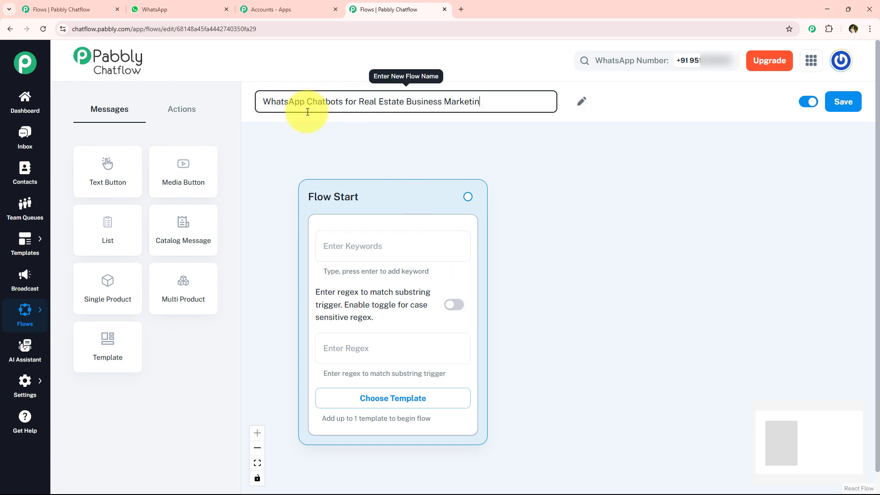
click(342, 101)
key(BackSpace)
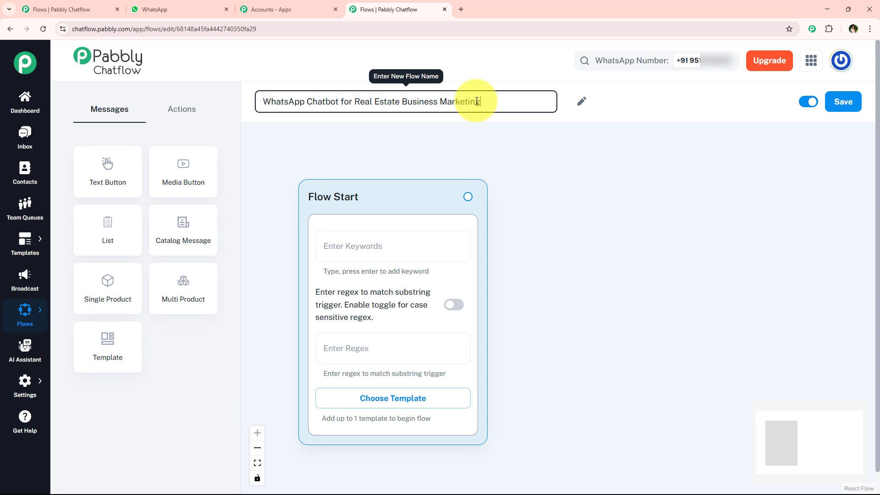
click(482, 136)
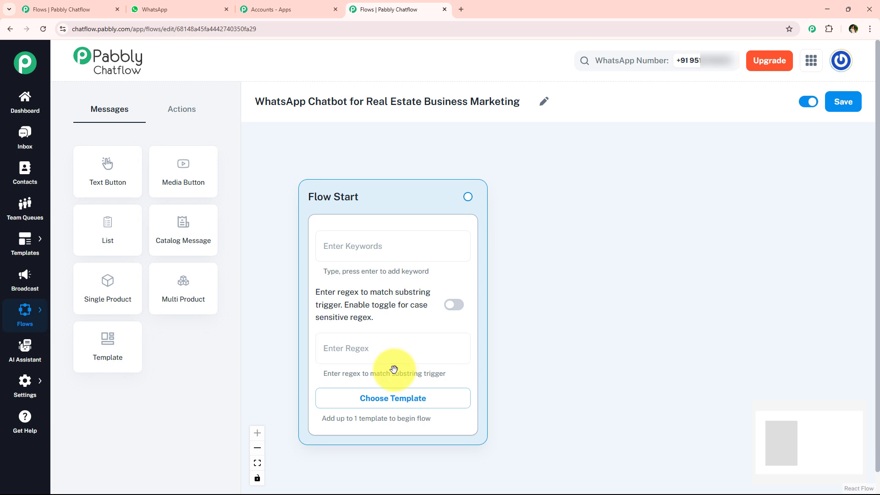
Look at the approved templates available for Flow Start and the saved suggestions for its regex trigger
click(423, 405)
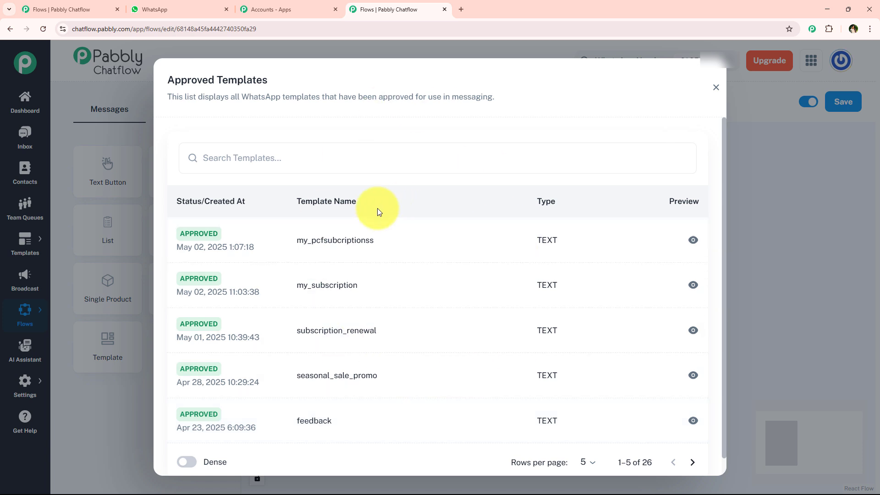
click(715, 87)
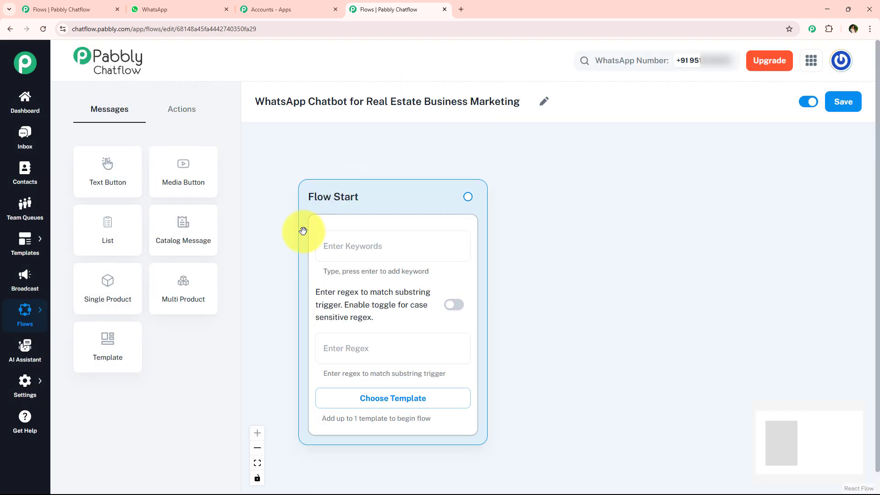
click(394, 349)
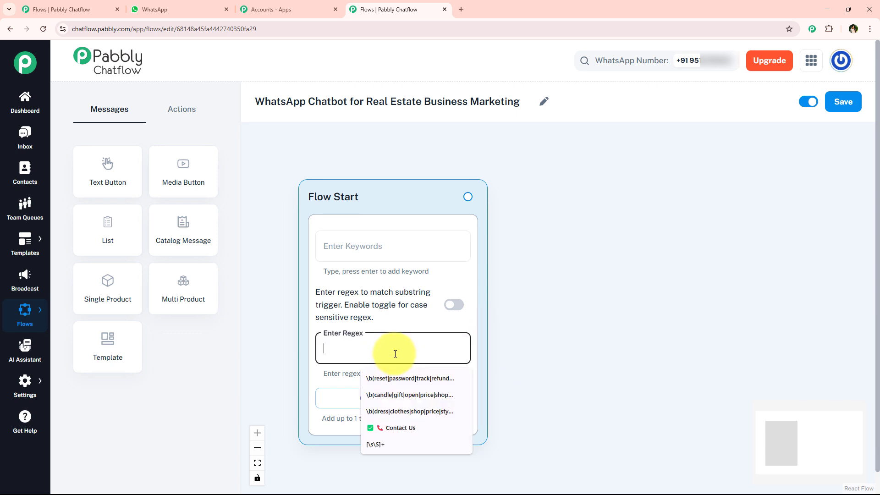
click(514, 340)
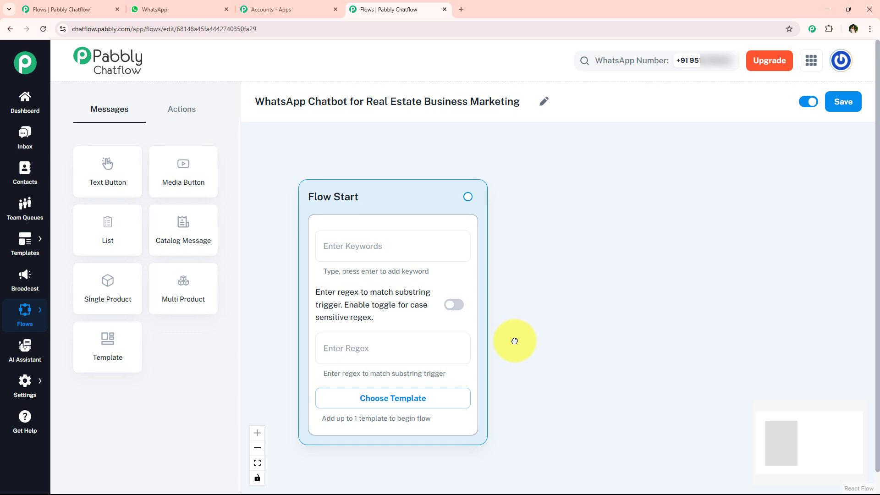
Add the trigger keyword Hello to Flow Start and set its regex to [\s\S]+
click(350, 249)
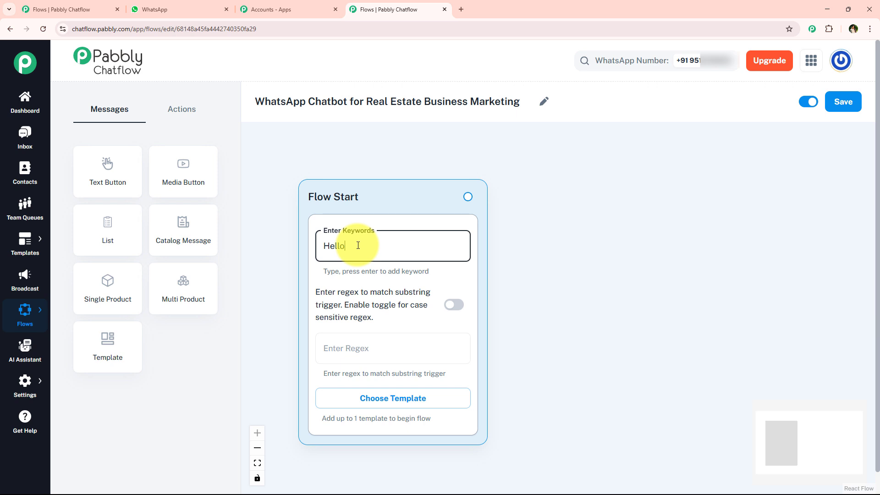
key(Return)
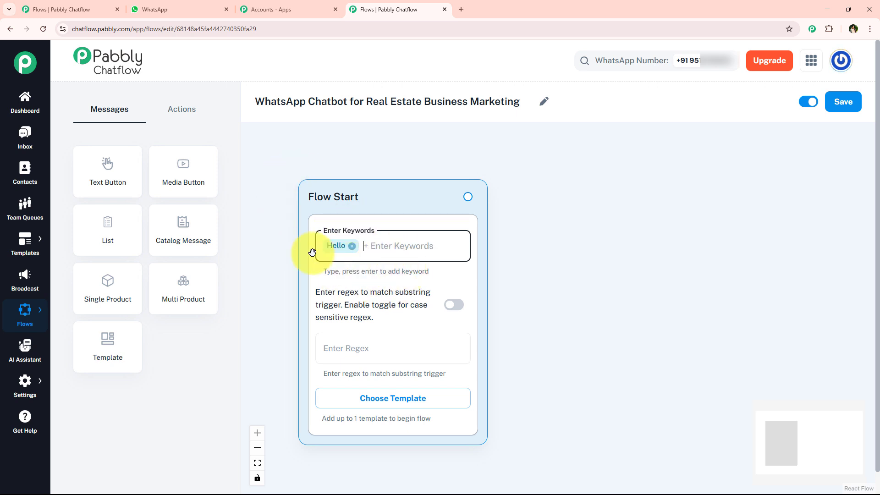
click(276, 296)
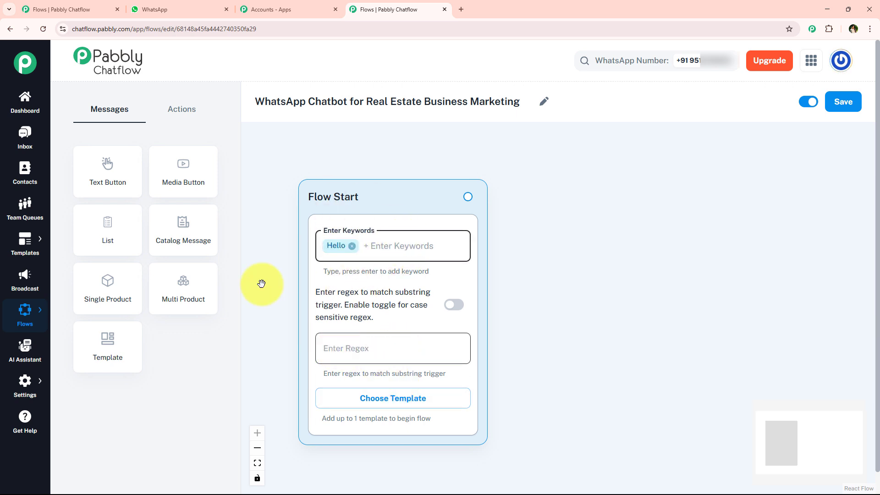
click(361, 347)
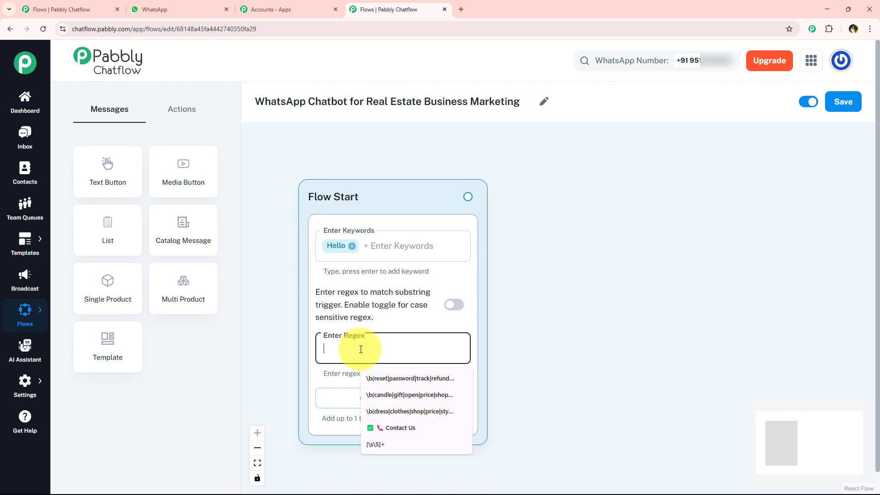
click(387, 444)
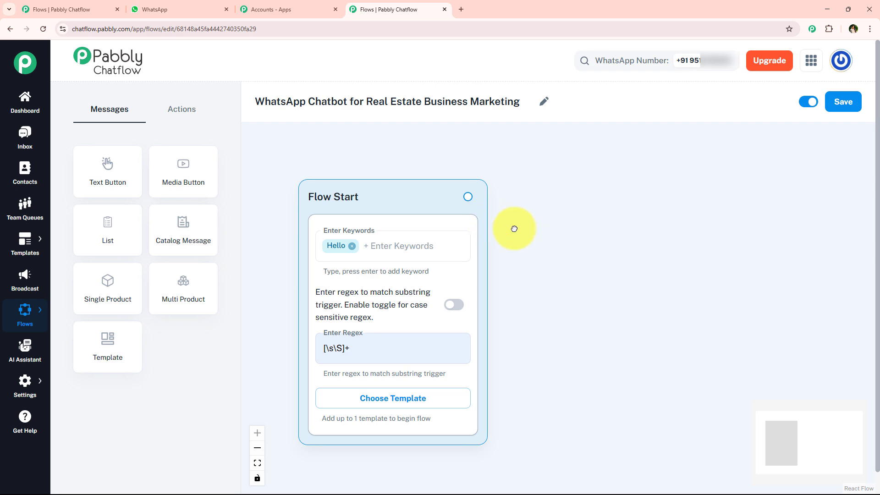
drag(531, 225, 468, 225)
Check the welcome message asking for the full name in the WhatsApp chat, and add an Ask Question node beside Flow Start in the flow
click(174, 9)
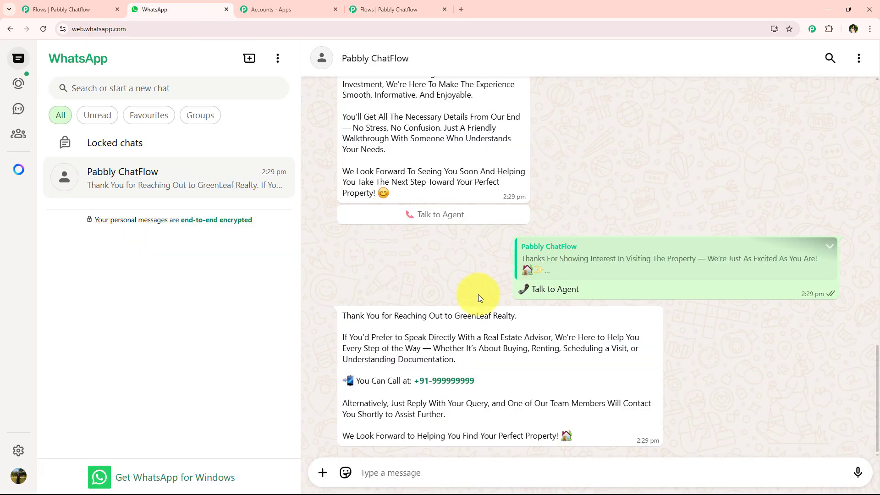
scroll(491, 189, up, 15)
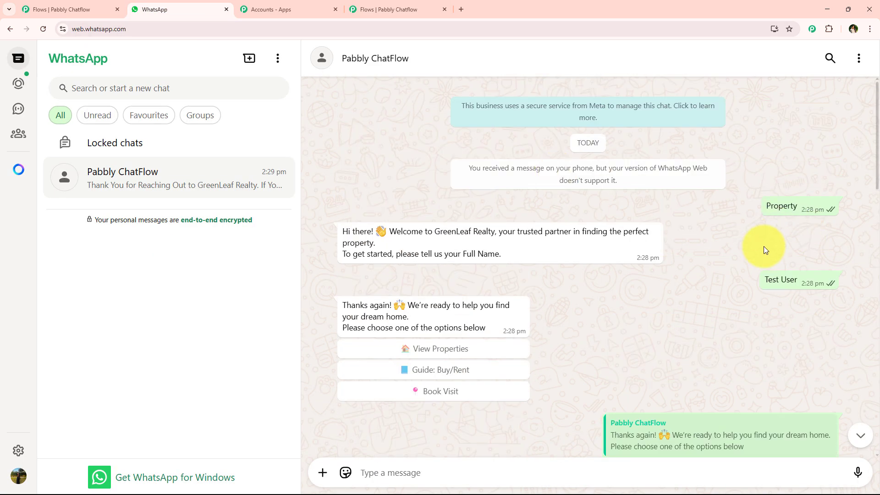
drag(343, 232, 504, 254)
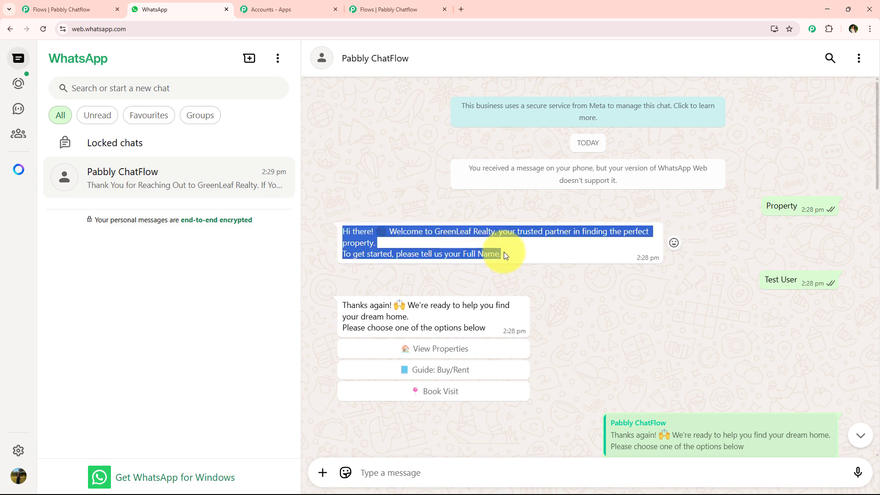
click(407, 7)
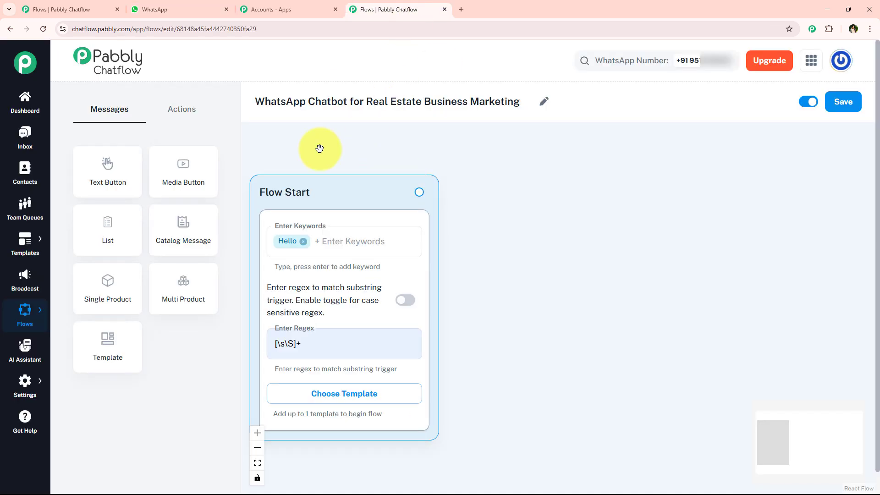
click(197, 118)
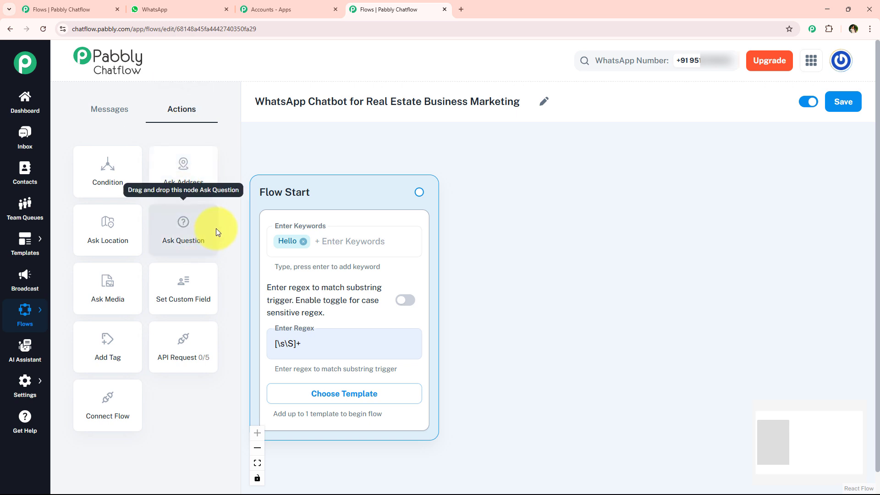
drag(214, 227, 549, 191)
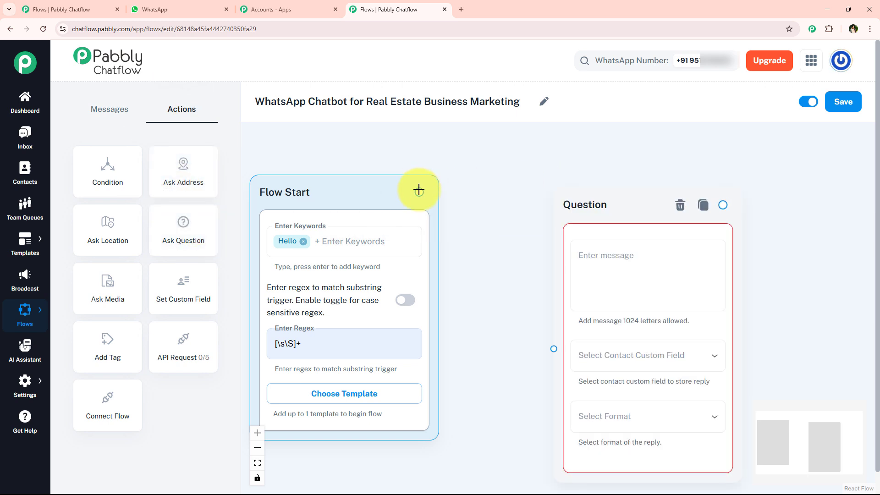
Connect Flow Start to the Question node and paste the GreenLeaf Realty welcome message asking for the Full Name as its message
drag(419, 192, 330, 362)
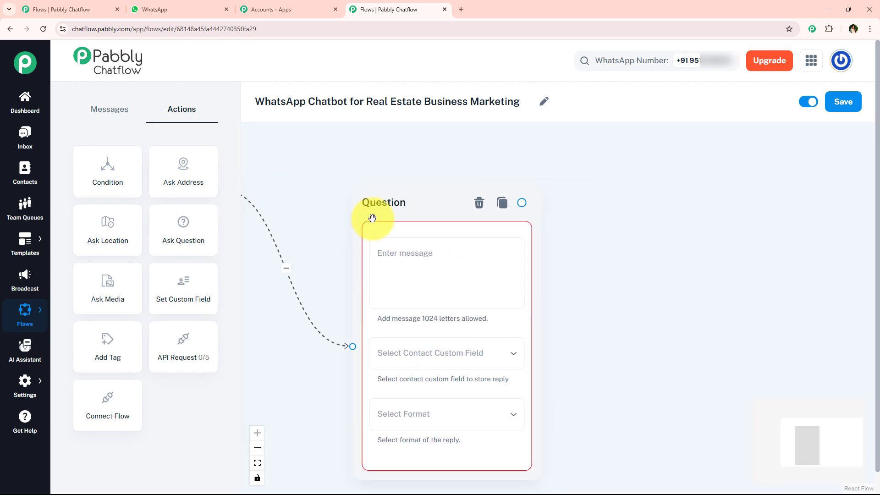
drag(365, 189, 328, 170)
click(384, 238)
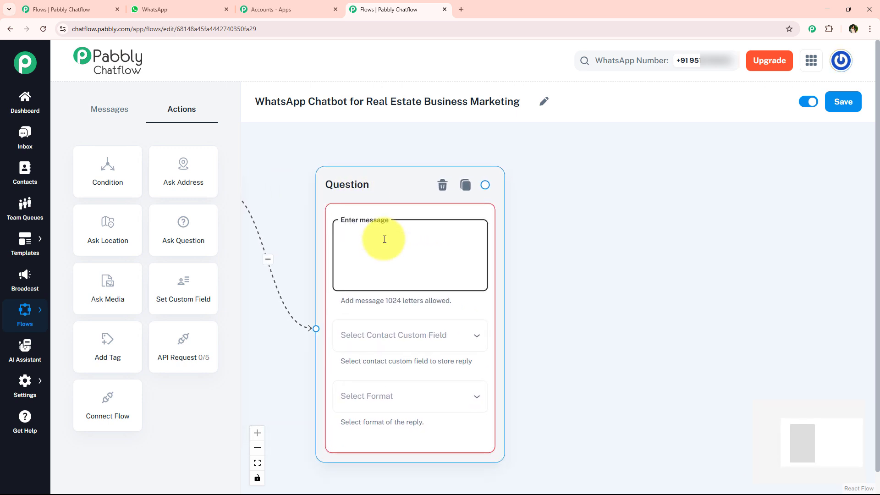
key(ctrl+v)
mouse_move(477, 259)
mouse_down()
mouse_move(476, 235)
mouse_move(477, 270)
mouse_up()
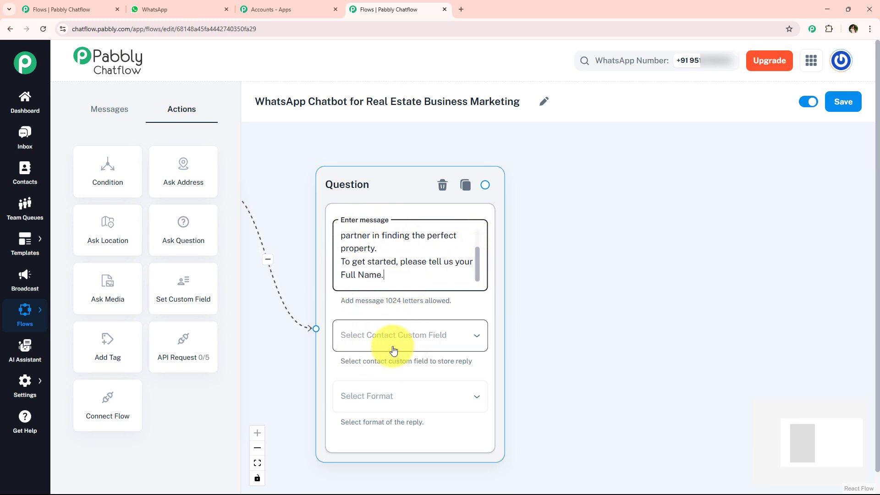
Look through the contact custom fields available for storing the Question node's reply
click(444, 335)
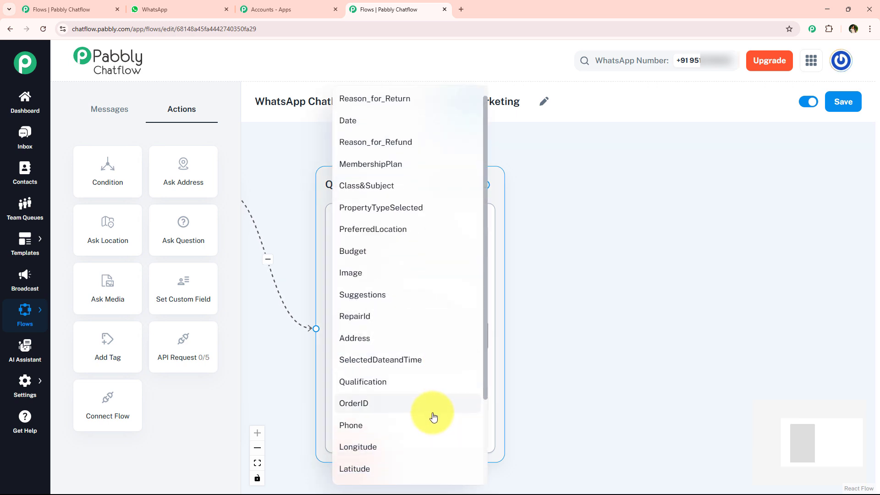
scroll(412, 435, down, 2)
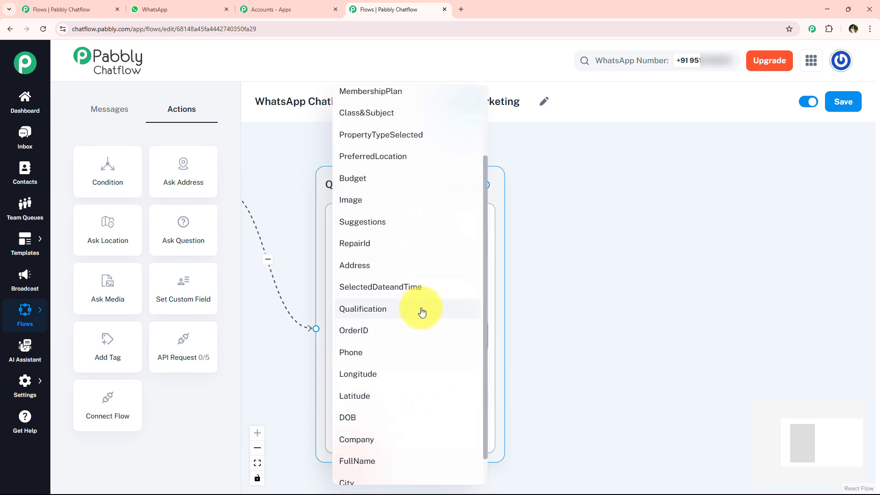
scroll(408, 271, down, 1)
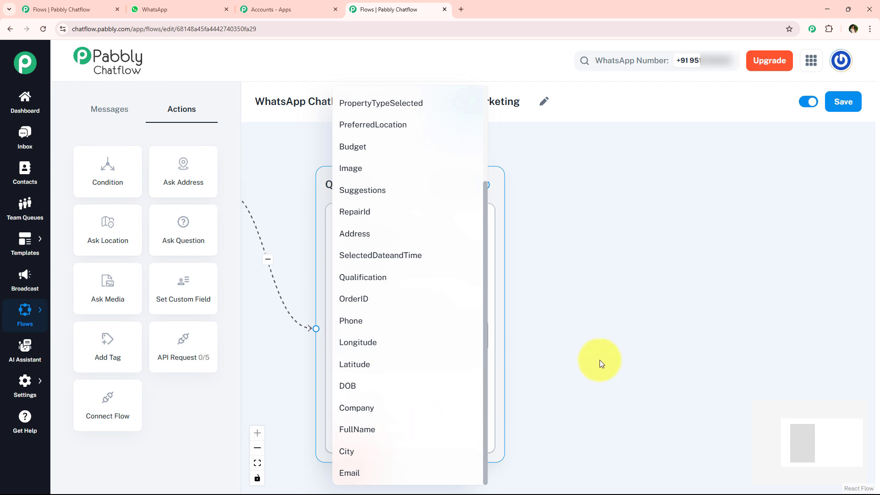
click(600, 357)
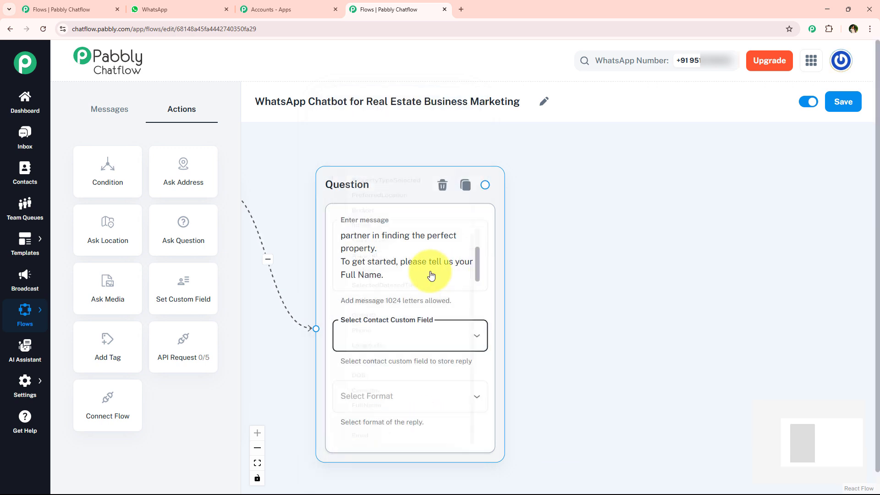
click(379, 331)
scroll(389, 413, down, 1)
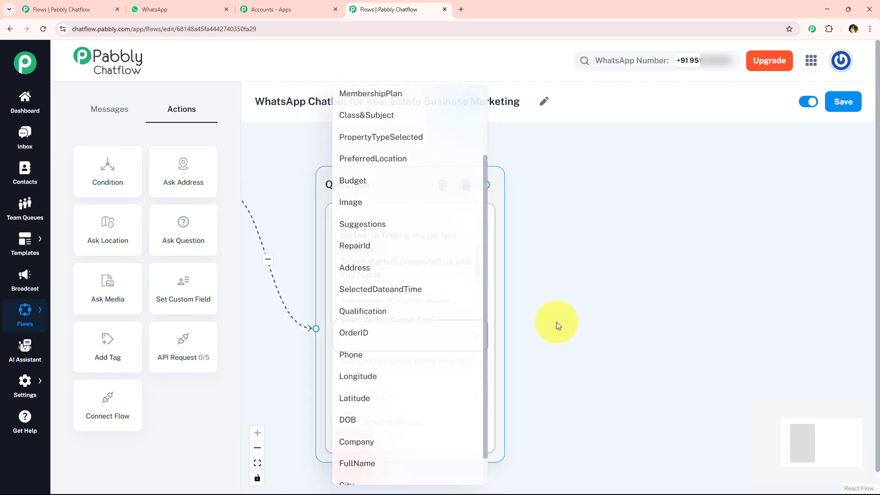
click(535, 291)
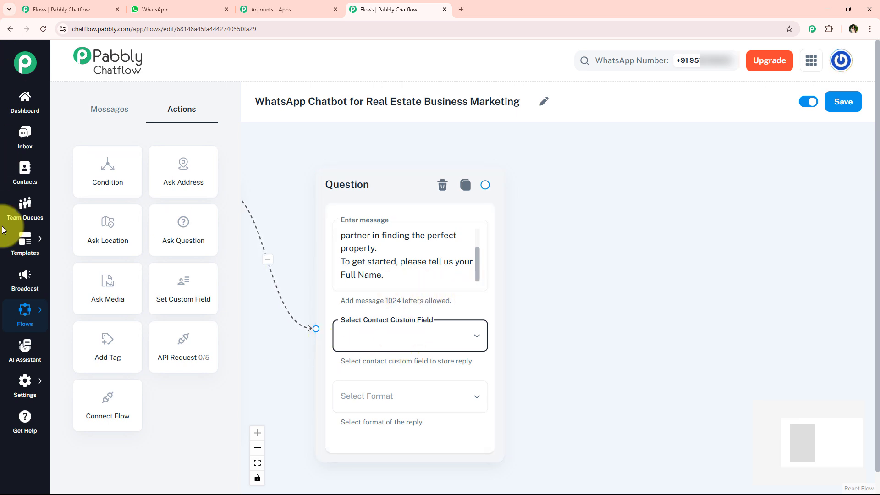
Check where contact custom fields are managed in the settings, and store the Question node's reply in the FullName field
click(19, 386)
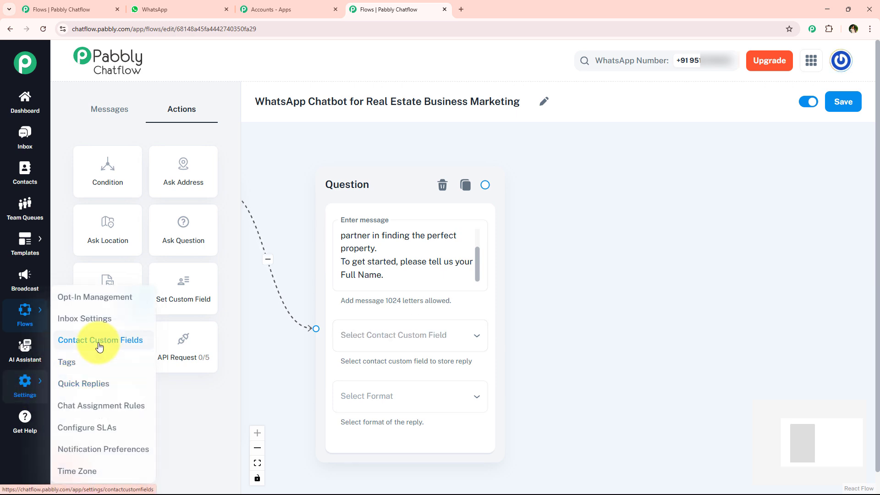
click(362, 337)
scroll(394, 358, down, 2)
click(404, 432)
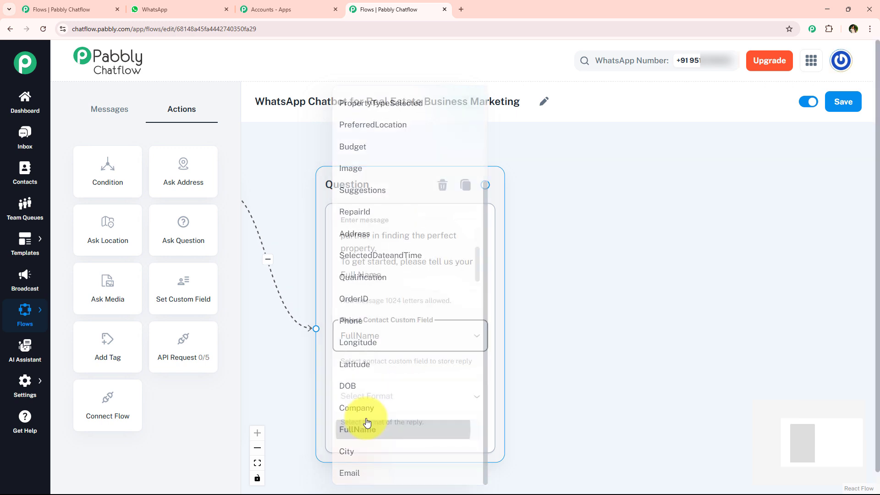
click(284, 344)
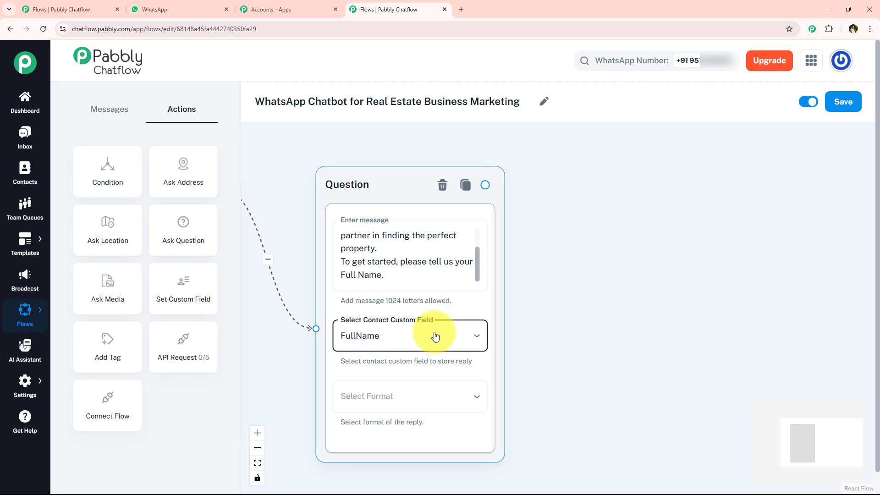
Set the reply format of the Question node to Text
drag(575, 293, 526, 263)
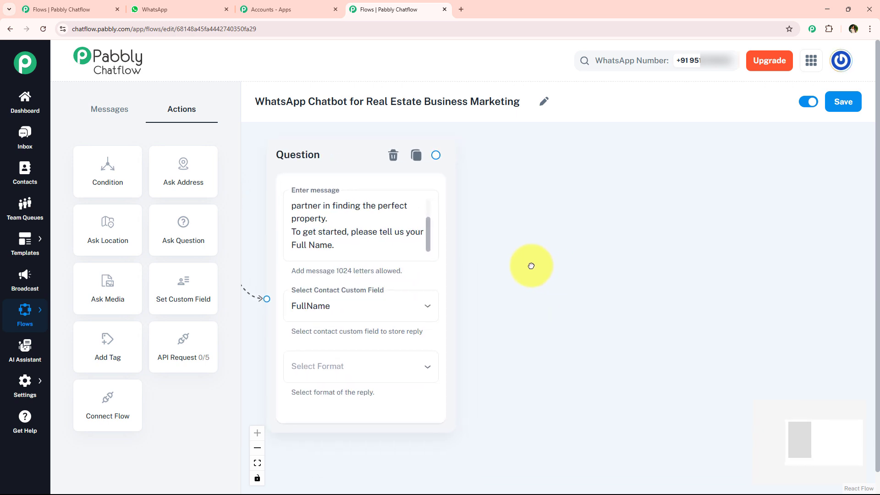
click(426, 235)
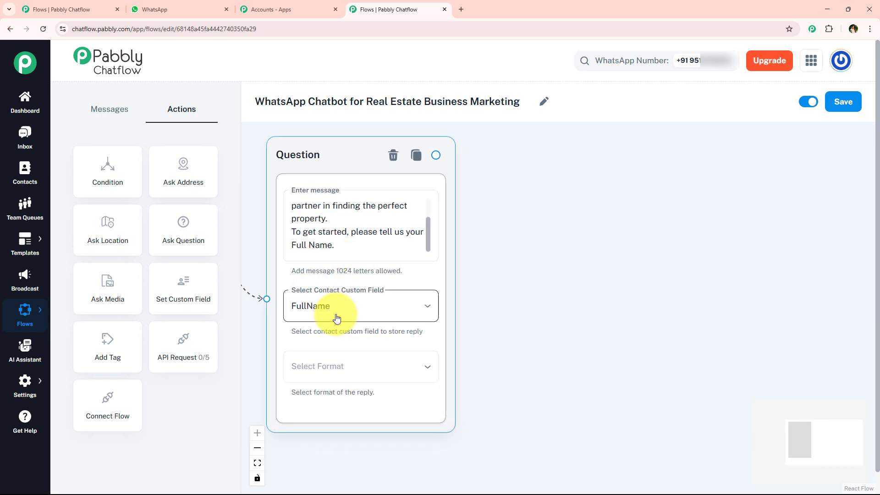
click(326, 364)
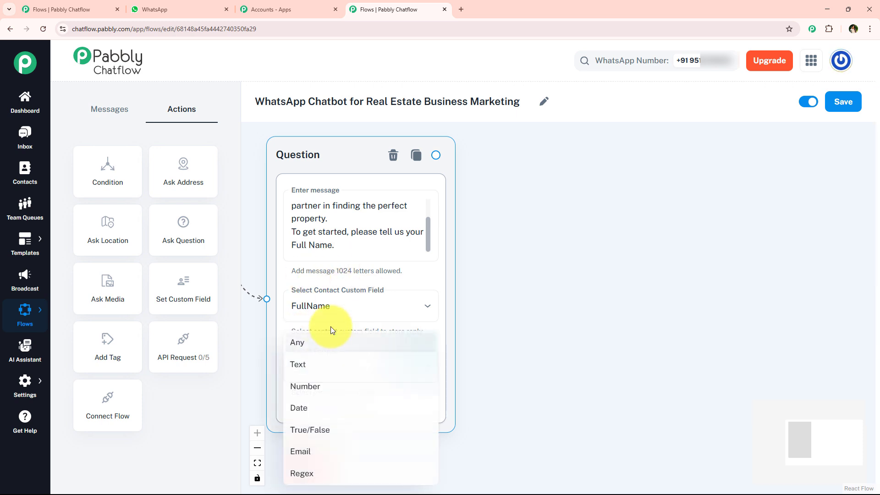
click(327, 375)
scroll(487, 310, down, 5)
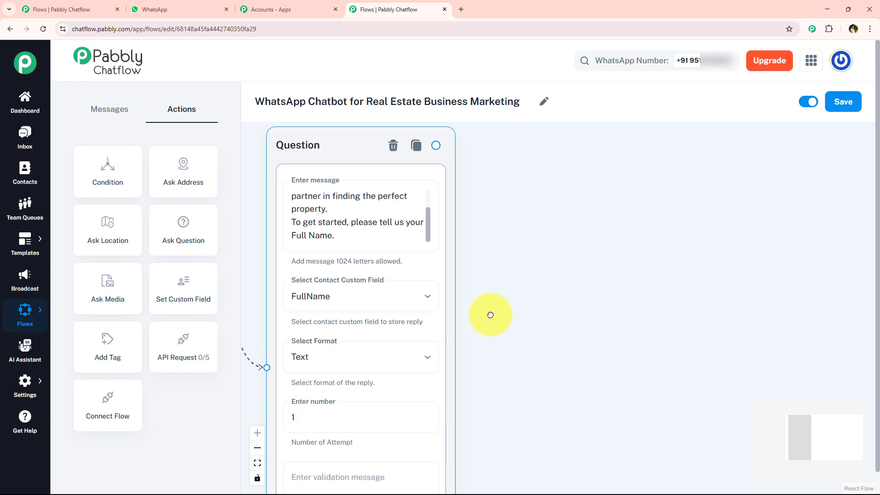
Examine the Question node's reply format, number of attempts and validation message settings
click(365, 332)
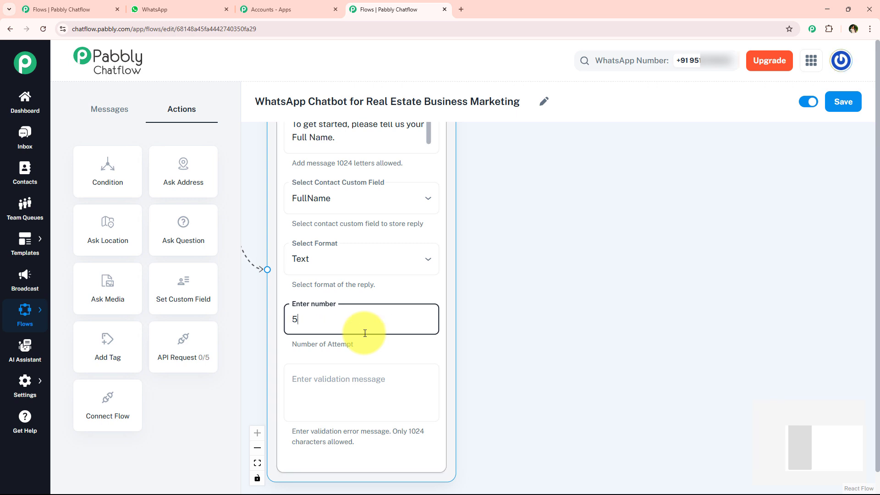
click(375, 381)
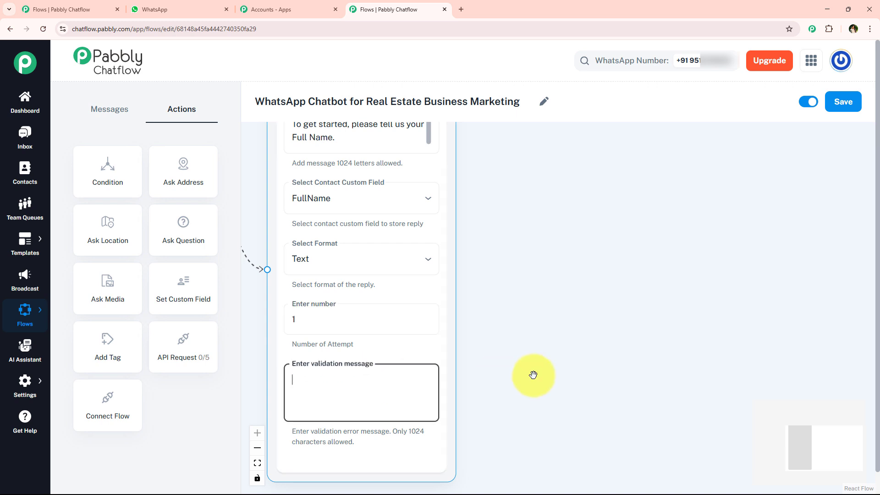
drag(530, 382, 540, 348)
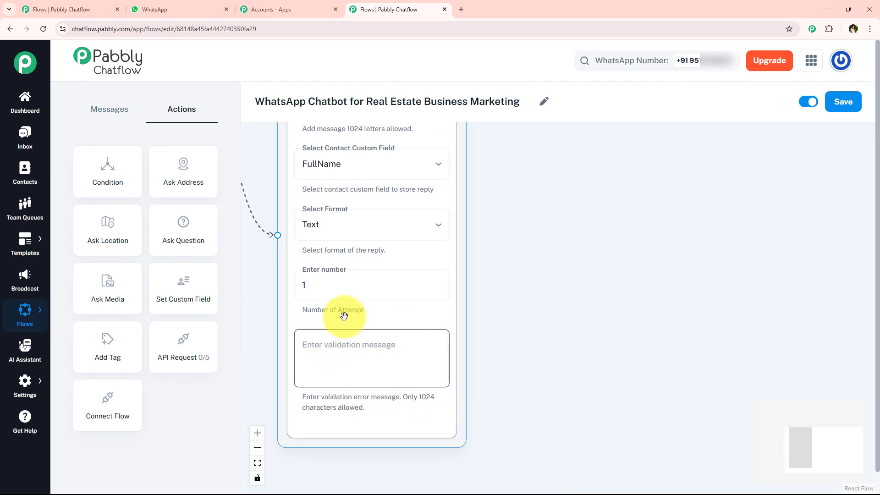
click(397, 353)
drag(555, 245, 554, 298)
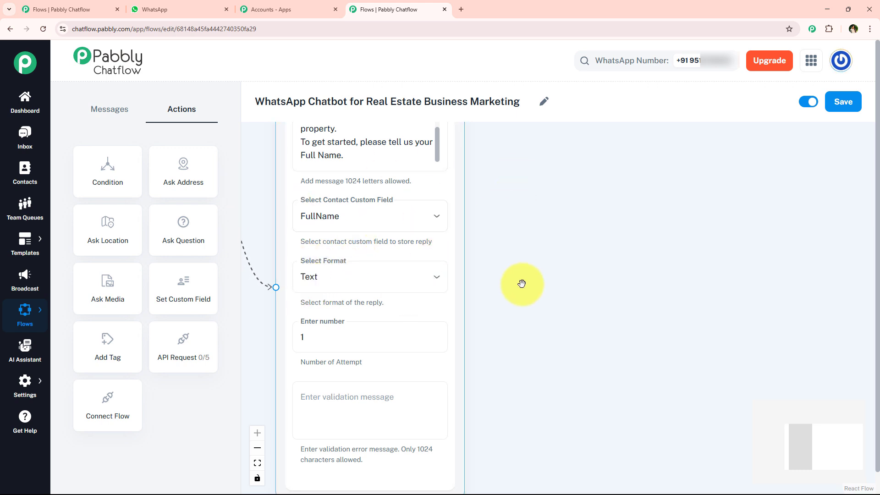
drag(522, 281, 519, 230)
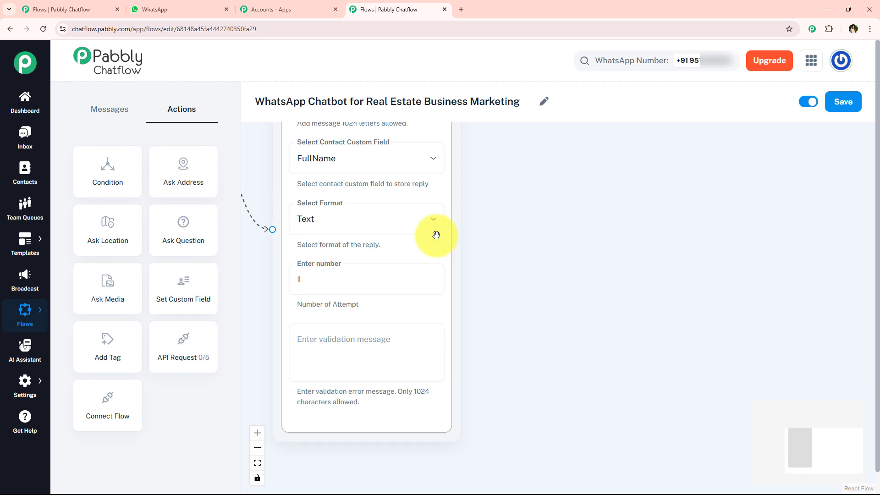
click(424, 222)
click(359, 222)
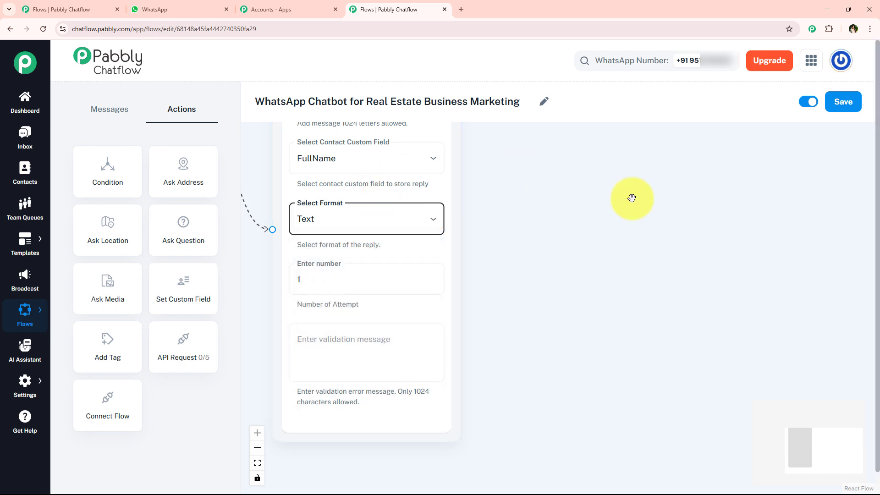
click(371, 352)
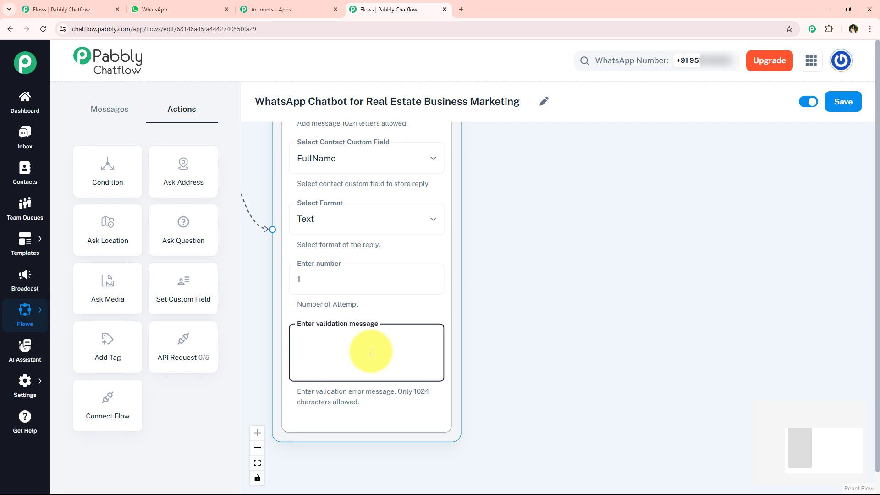
click(356, 283)
click(323, 337)
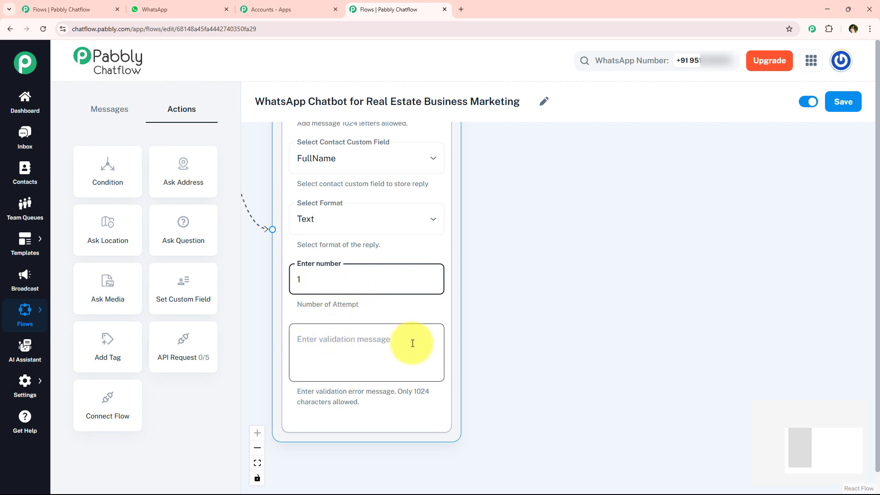
Switch to the WhatsApp chat and copy the reply text from "Thanks again!" to "Please choose one of the options below"
scroll(412, 344, down, 5)
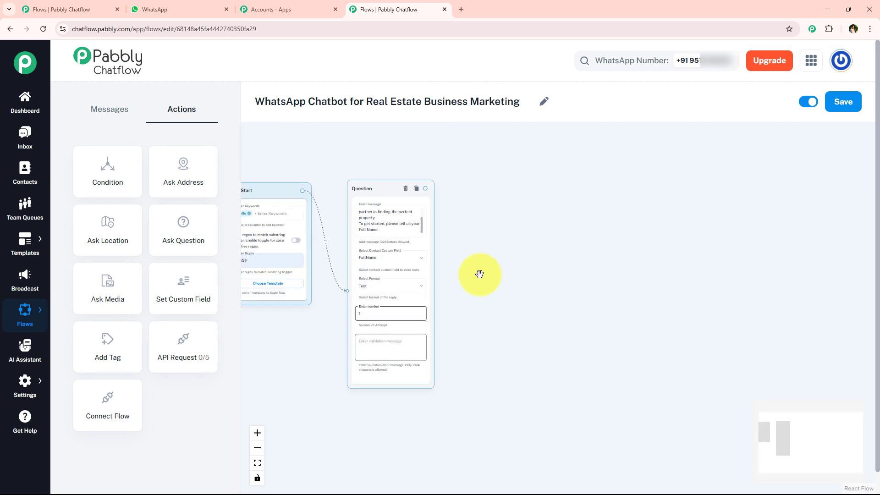
drag(477, 273, 476, 305)
scroll(453, 310, up, 3)
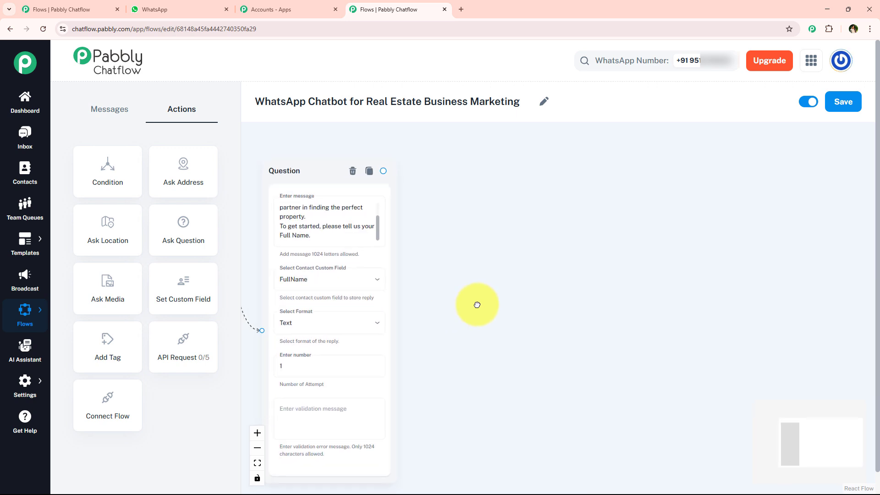
click(201, 10)
click(359, 280)
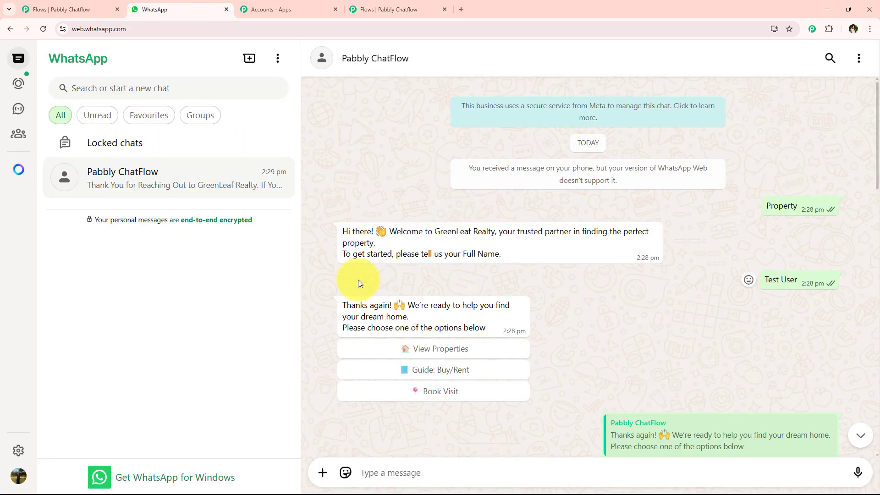
drag(343, 299, 485, 326)
key(ctrl+c)
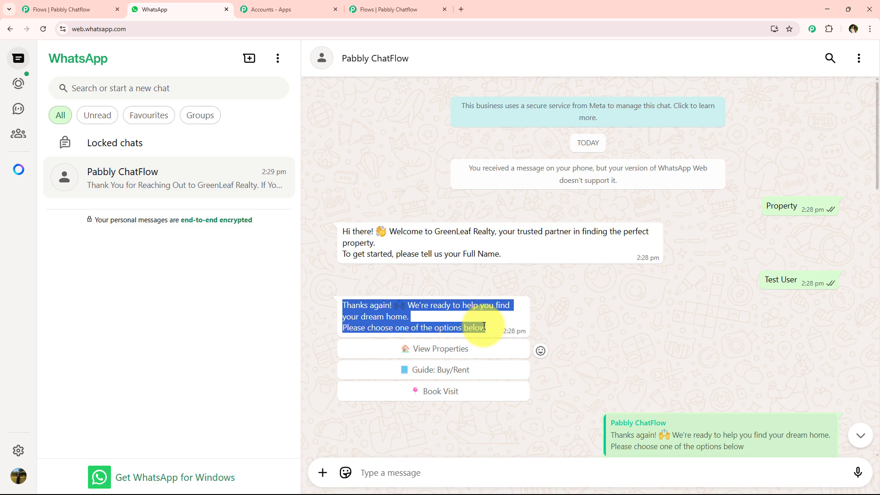
Return to the Pabbly Chatflow editor and add a Text + Button message node connected from the Question node
click(387, 9)
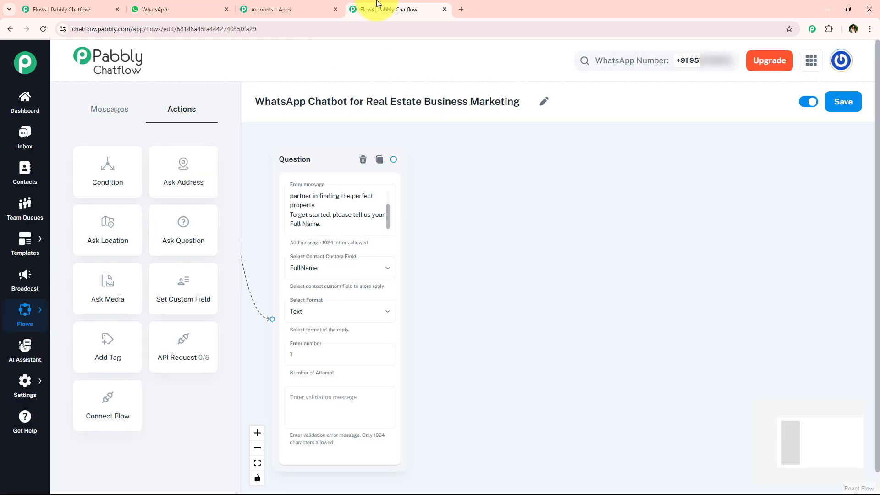
click(393, 159)
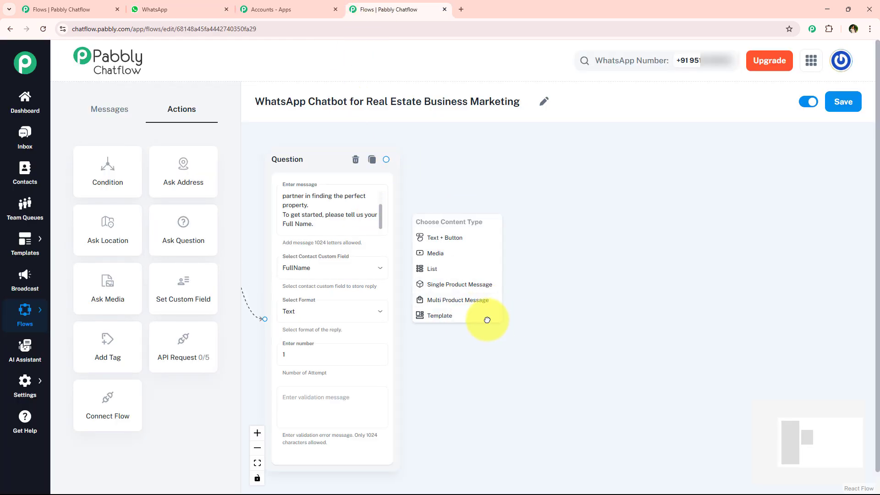
click(396, 230)
drag(399, 216, 465, 217)
scroll(473, 243, up, 2)
Paste the copied "Thanks again! We're ready to help you find your dream home" text as the new node's message
click(416, 257)
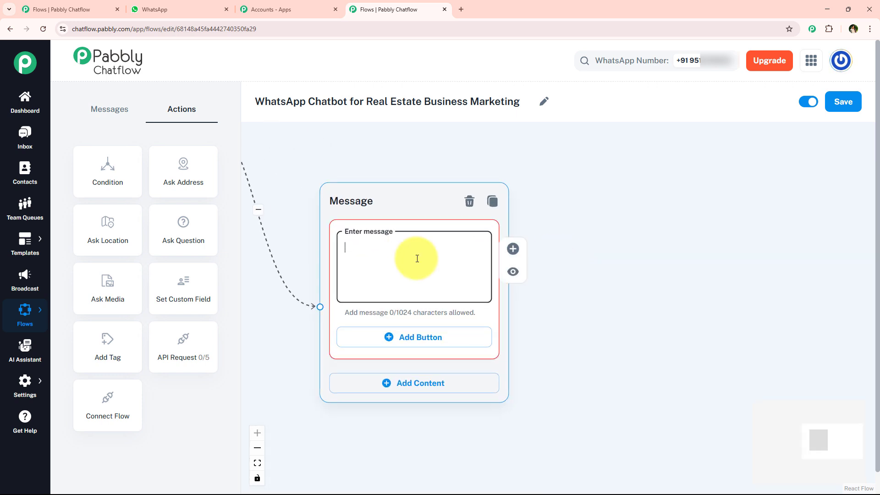
key(ctrl+v)
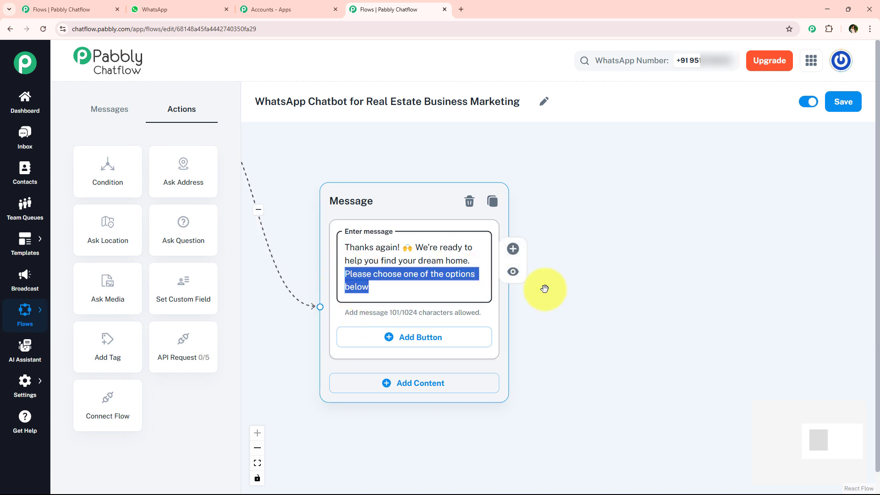
click(582, 320)
Add three empty buttons to the message node and switch to the WhatsApp chat to check the button labels
drag(568, 315, 550, 235)
click(404, 256)
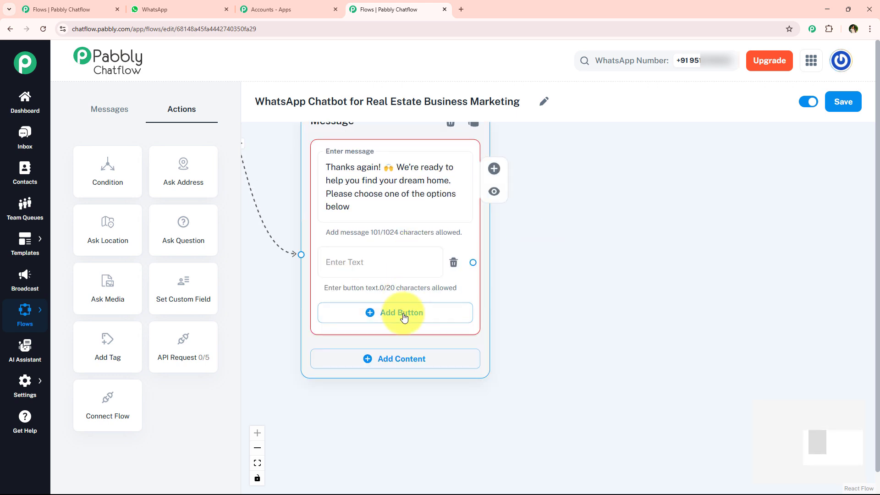
click(401, 311)
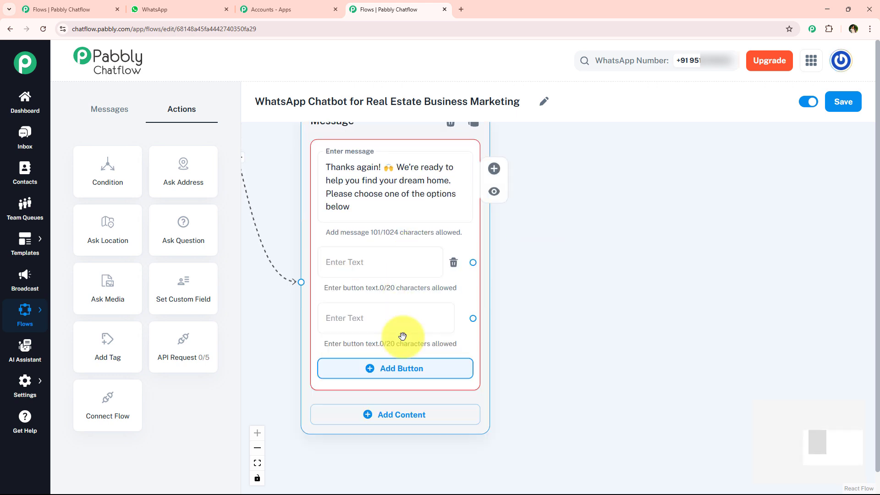
click(425, 376)
click(190, 3)
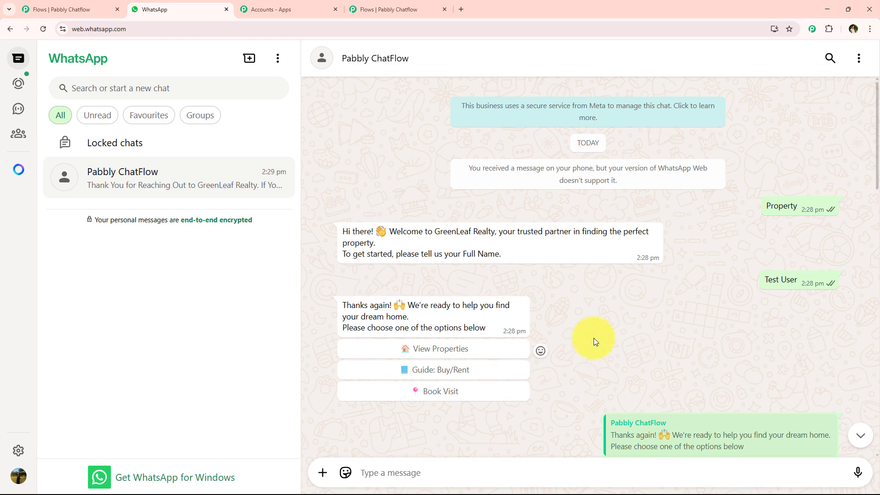
Copy the "View Properties" label with its house emoji from the WhatsApp chat into the first button of the Pabbly Chatflow message node
scroll(429, 356, down, 4)
drag(676, 295, 557, 297)
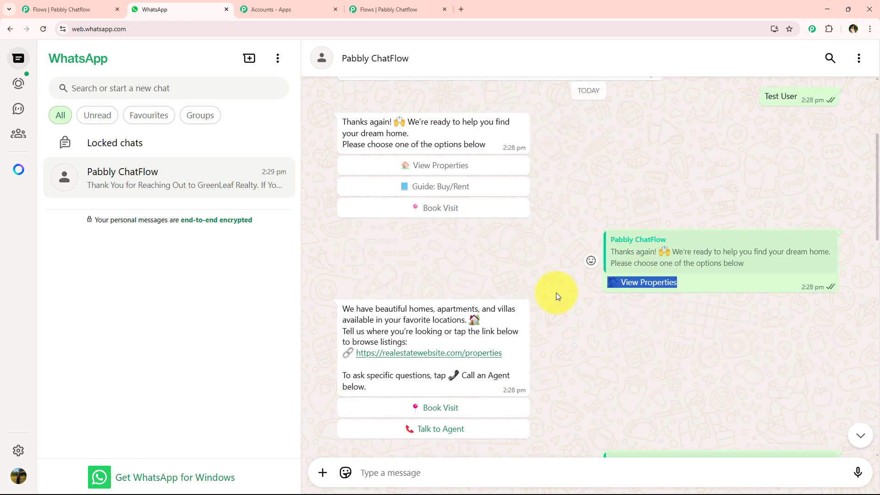
click(417, 3)
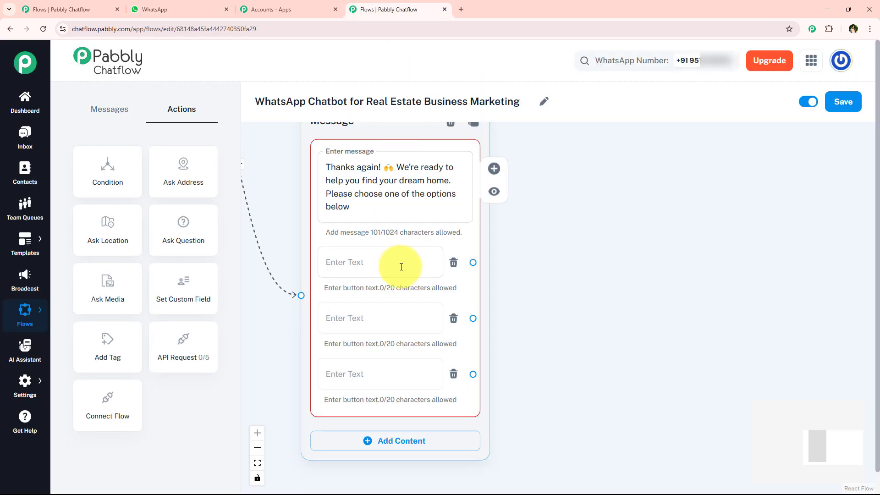
click(394, 261)
text(🏠 View Properties)
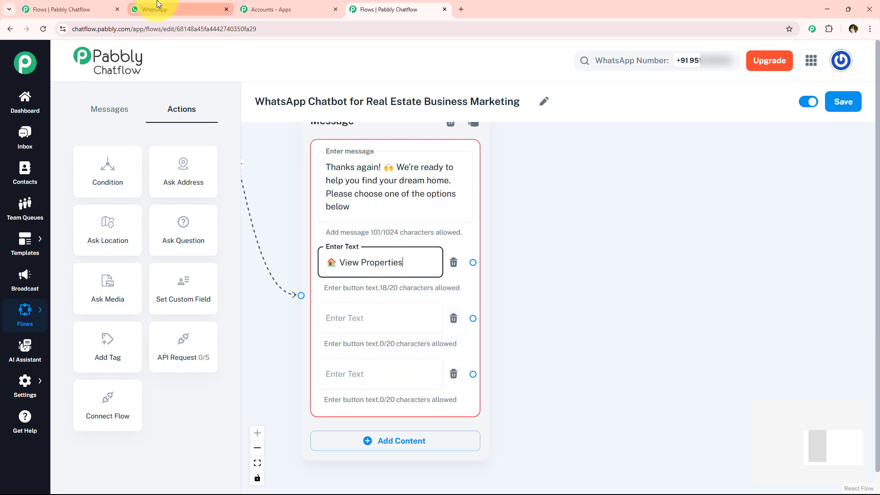
Copy the "Guide: Buy/Rent" label with its emoji from the WhatsApp chat into the second button of the Chatflow message node
click(184, 8)
drag(694, 370, 605, 362)
key(ctrl+c)
click(403, 9)
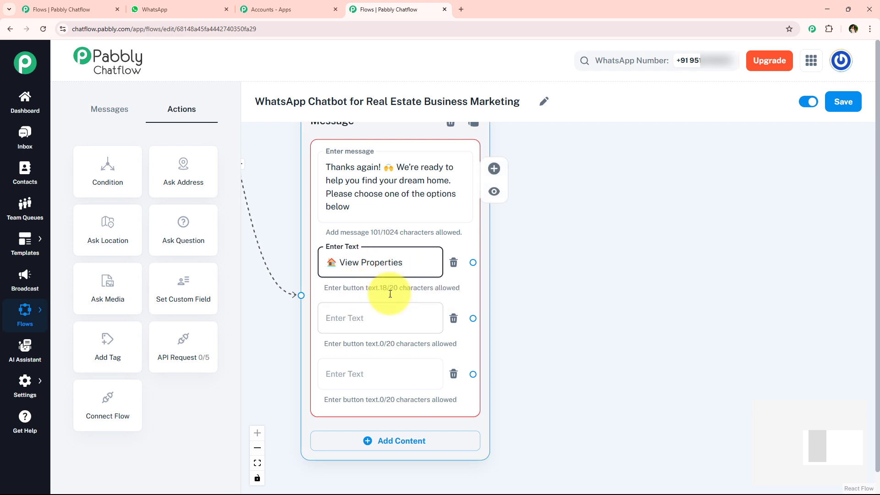
click(372, 316)
key(ctrl+v)
Copy the "Book Visit" label with its pin emoji from the WhatsApp chat into the third button of the Chatflow message node
click(205, 5)
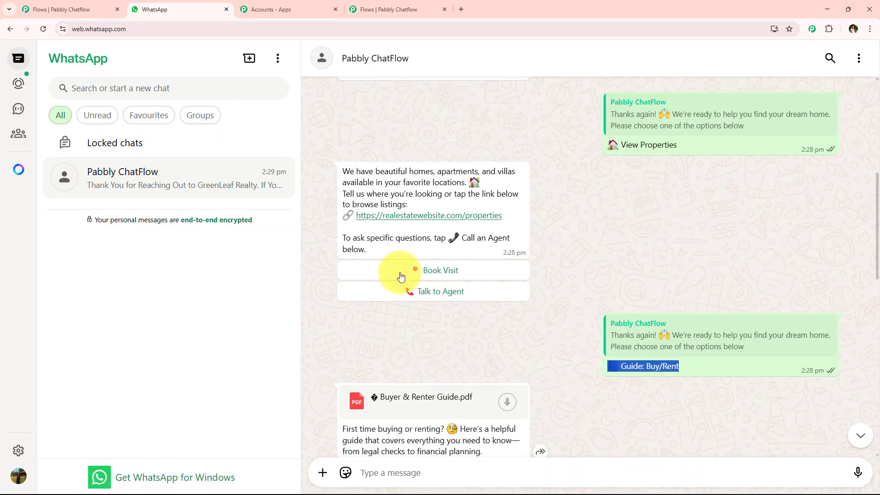
scroll(544, 326, down, 7)
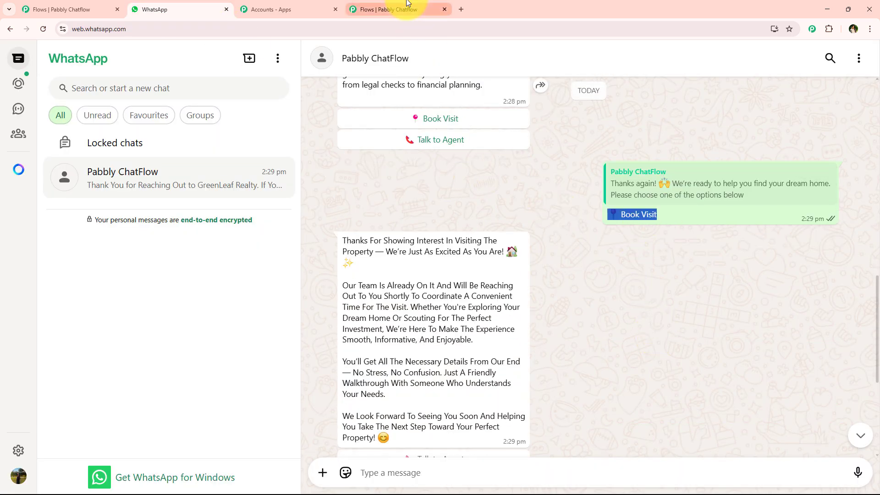
click(426, 9)
click(410, 374)
text(📍 Book Visit)
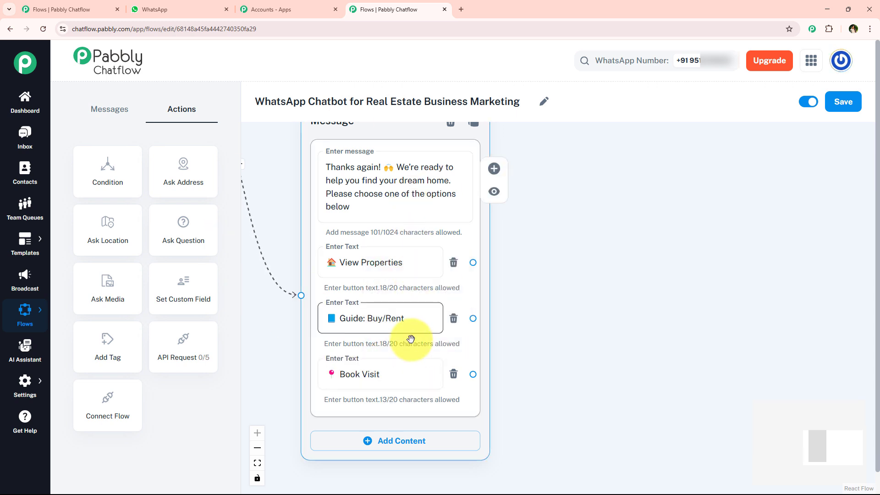
Add a Text + Button message node connected from the View Properties button and place it beside the existing message node
scroll(527, 323, down, 3)
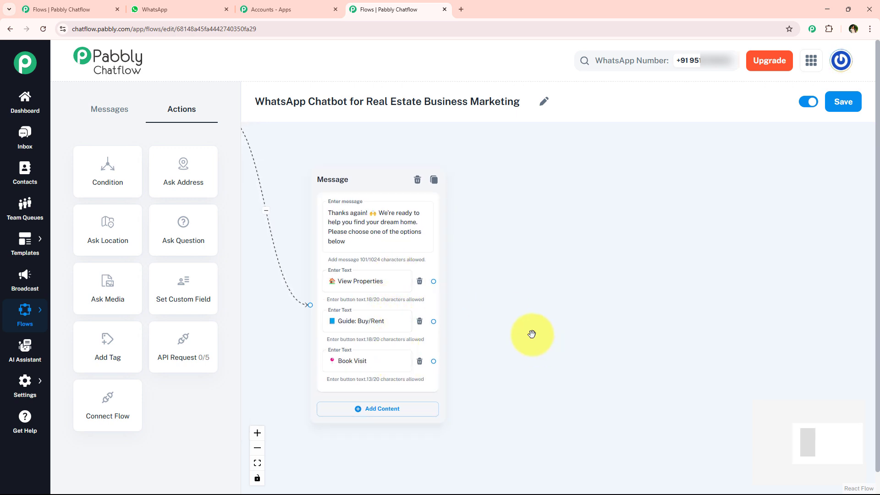
scroll(531, 334, up, 2)
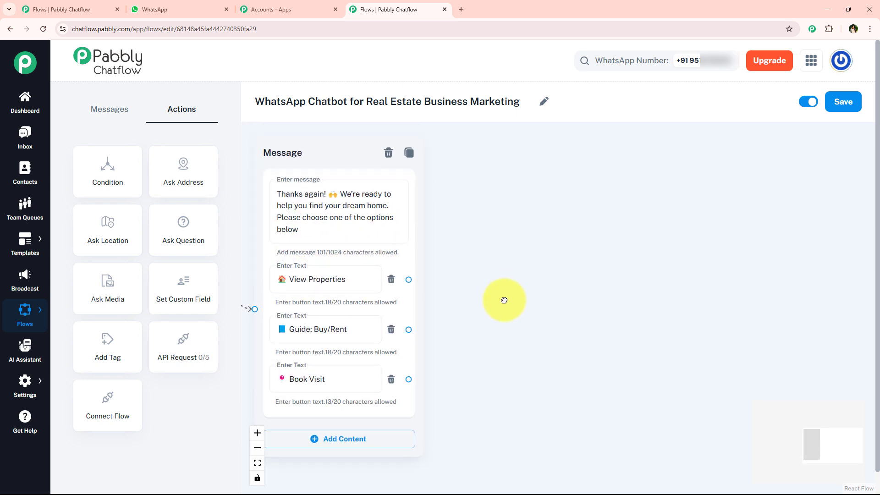
drag(504, 300, 504, 321)
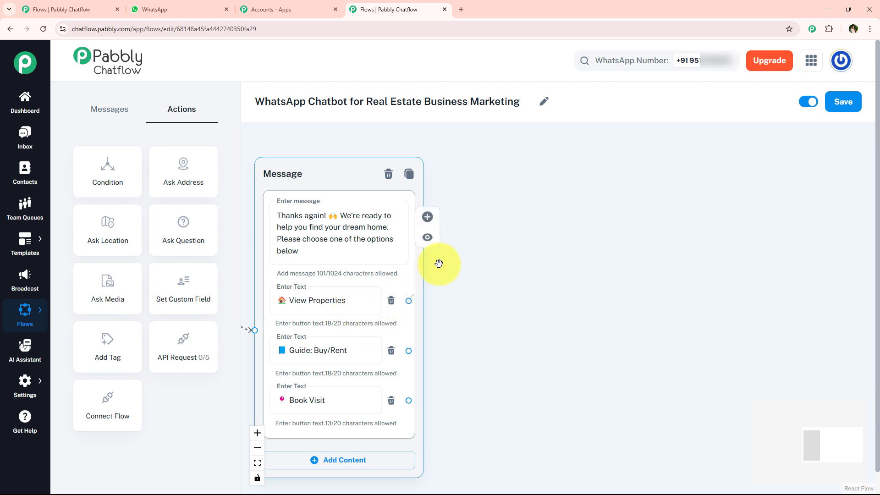
drag(439, 263, 520, 160)
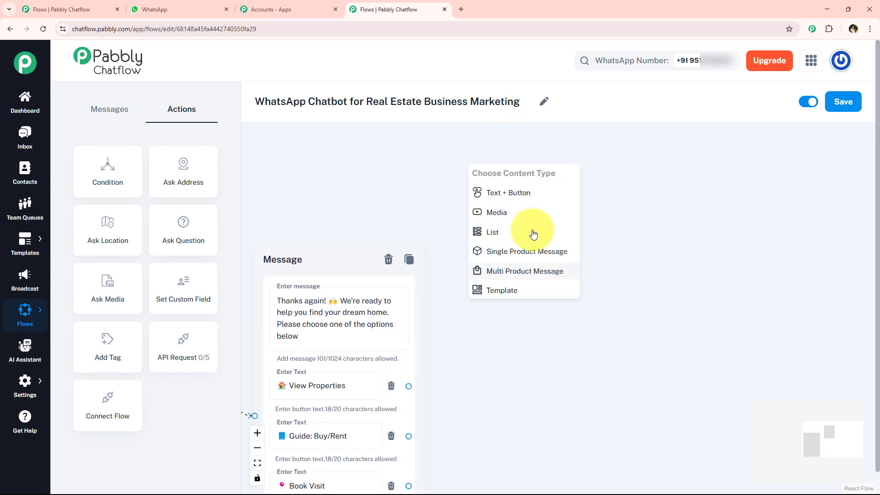
click(522, 191)
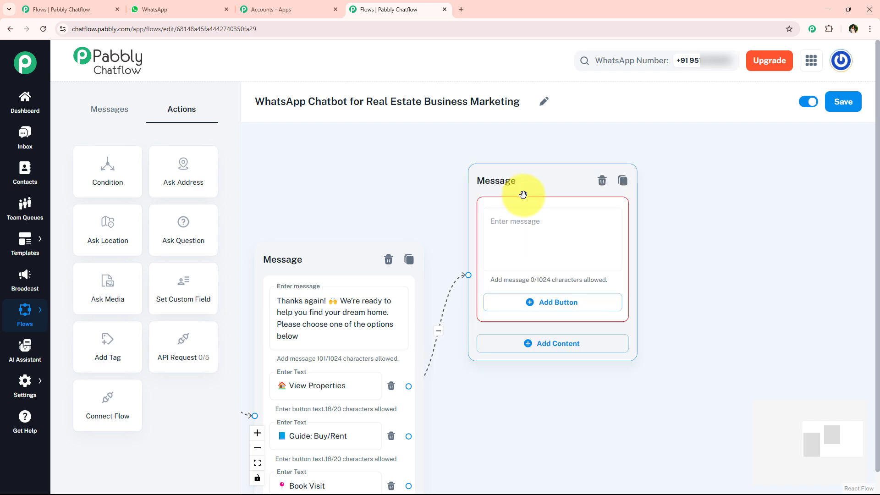
drag(516, 190, 556, 195)
Copy the "We have beautiful homes, apartments, and villas" reply from the WhatsApp chat into the new Chatflow node's message
click(218, 4)
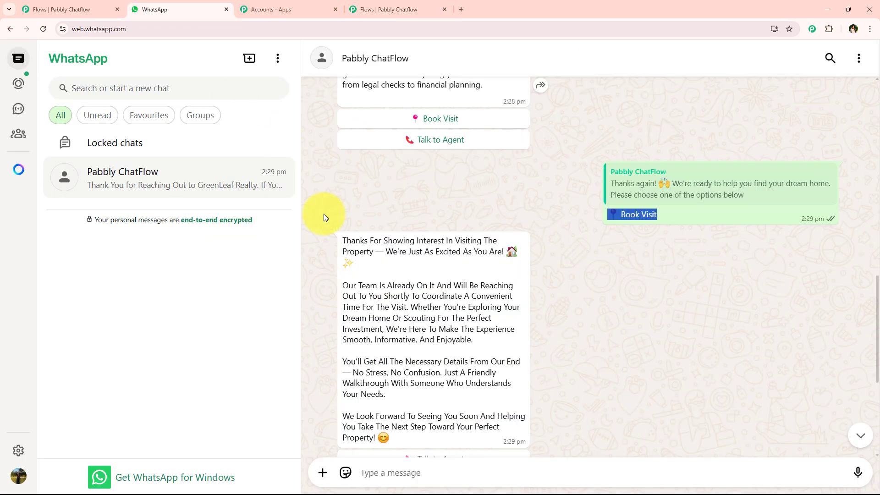
scroll(323, 214, up, 15)
scroll(440, 330, down, 10)
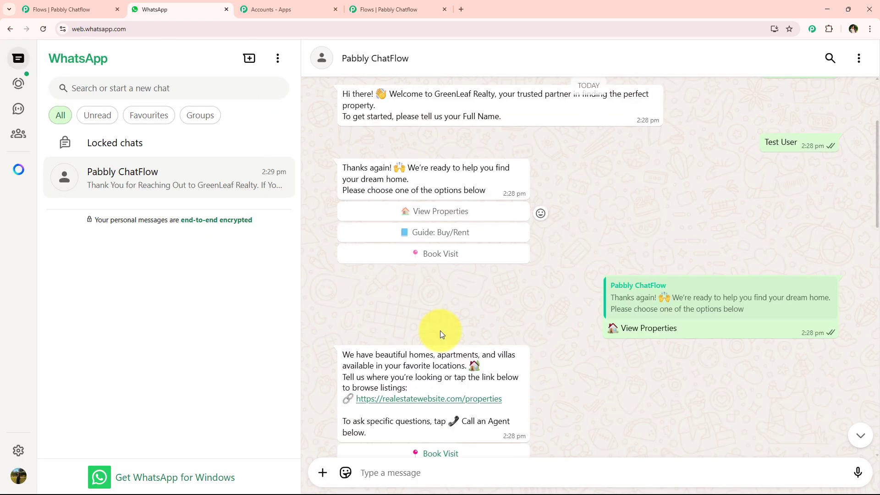
click(397, 9)
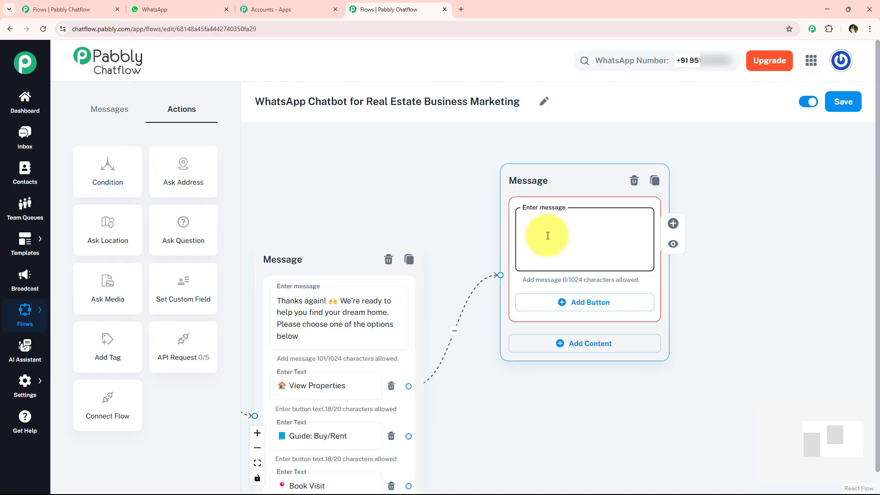
scroll(642, 247, up, 3)
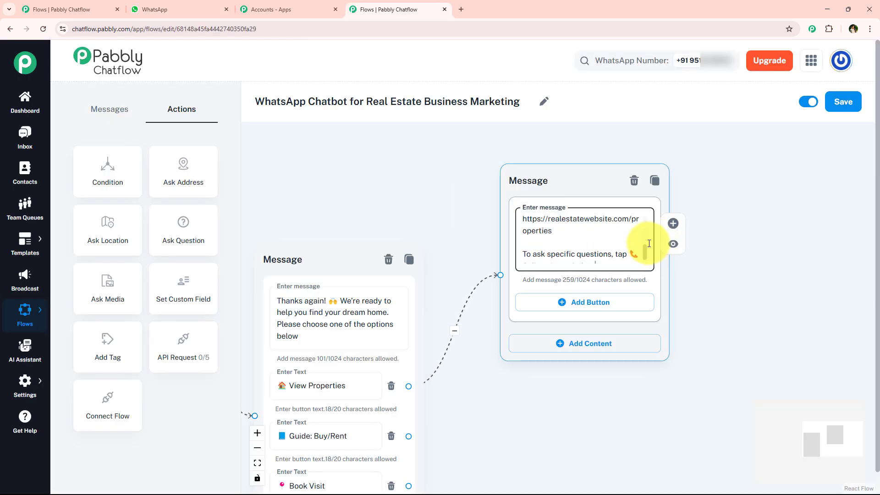
scroll(641, 263, down, 3)
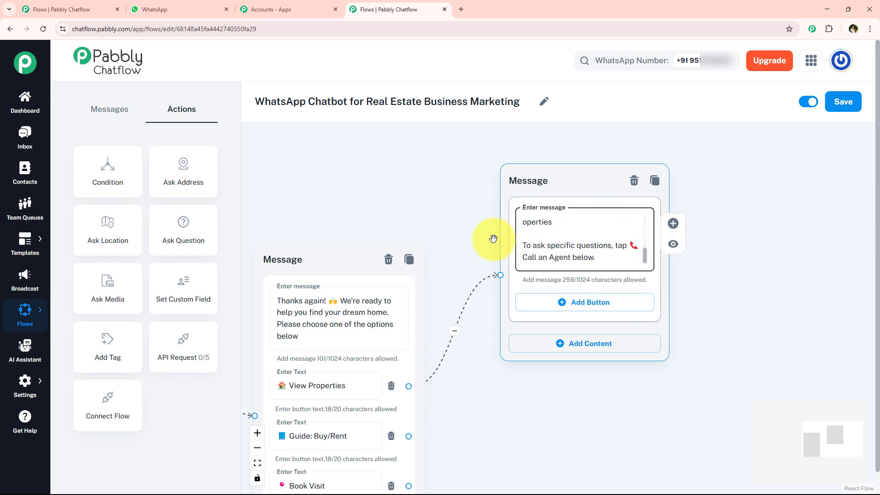
Add two buttons to the property listings message, labelled "Book Visit" and "Talk to Agent" with their emojis
click(610, 305)
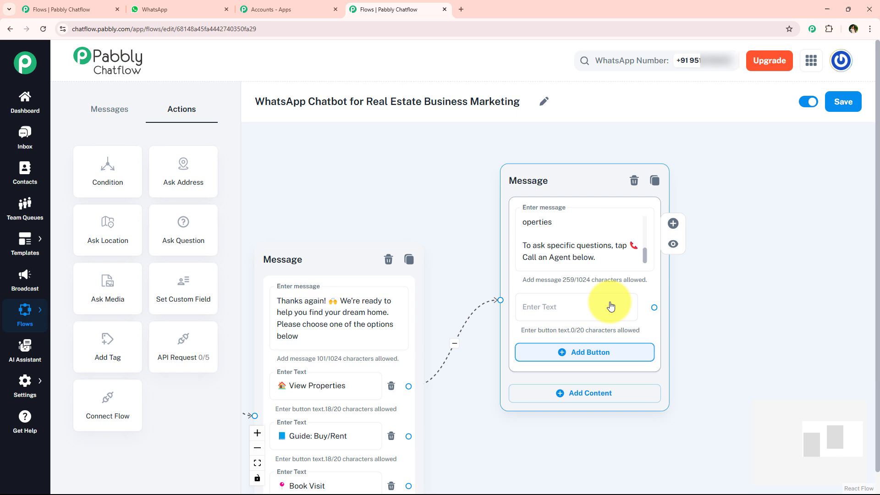
click(608, 365)
double_click(346, 455)
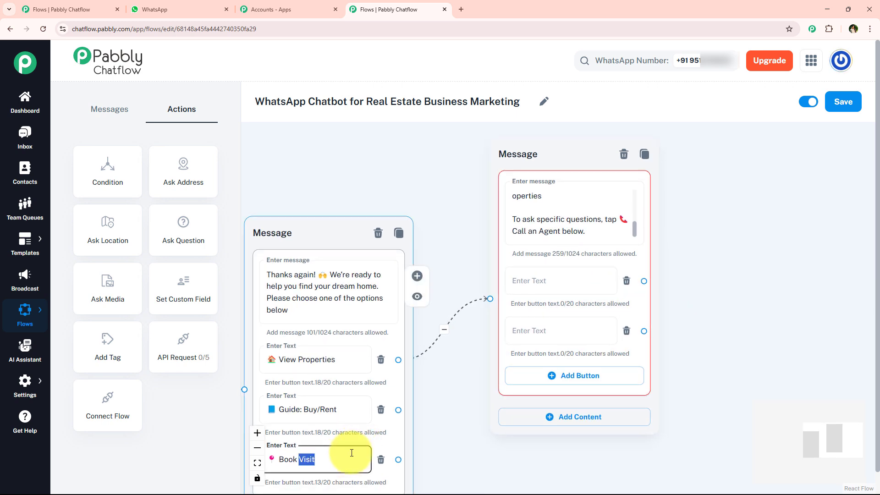
key(ctrl+c)
click(539, 282)
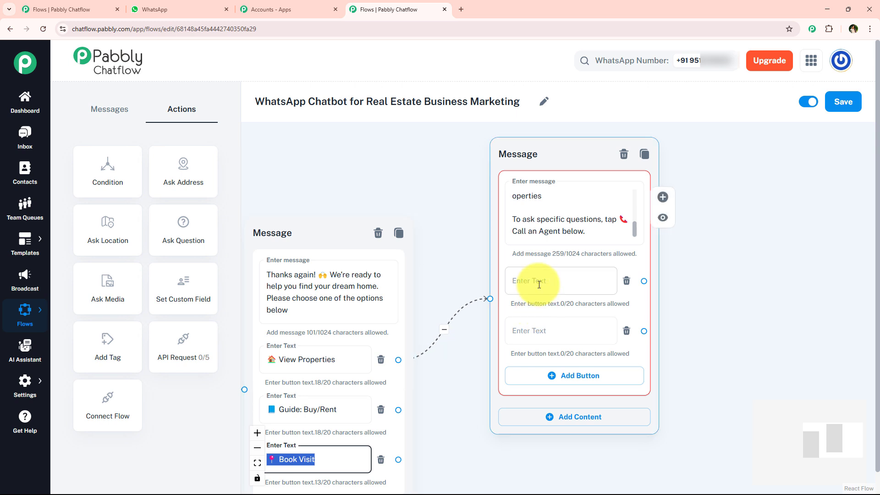
key(ctrl+v)
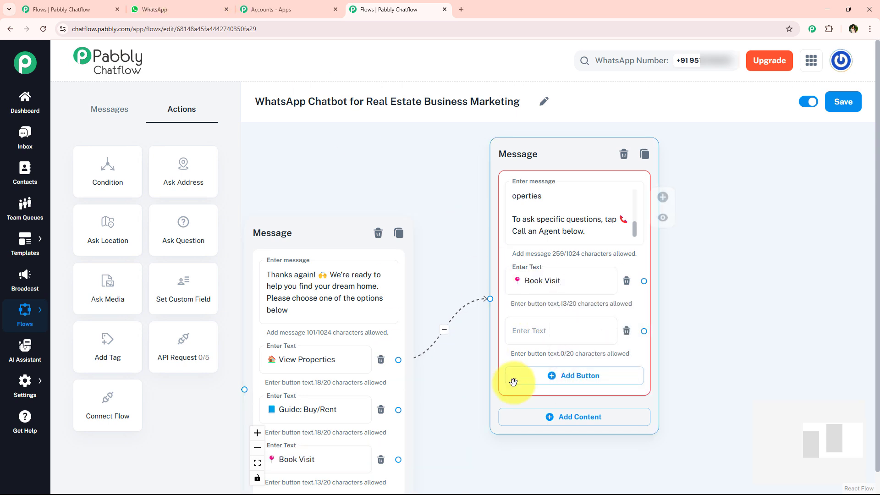
click(565, 322)
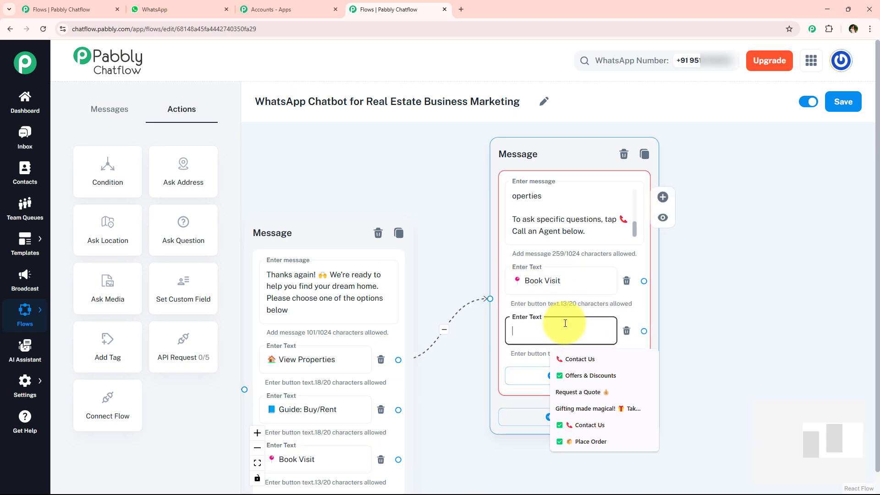
key(ctrl+v)
Move the property listings message node higher on the canvas to free space beside the Guide: Buy/Rent button
scroll(709, 306, down, 3)
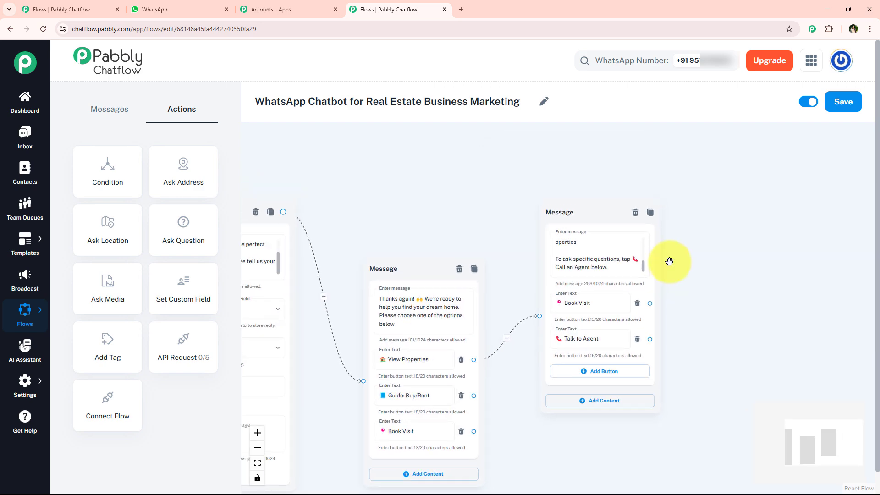
drag(583, 158, 583, 141)
drag(543, 376, 548, 338)
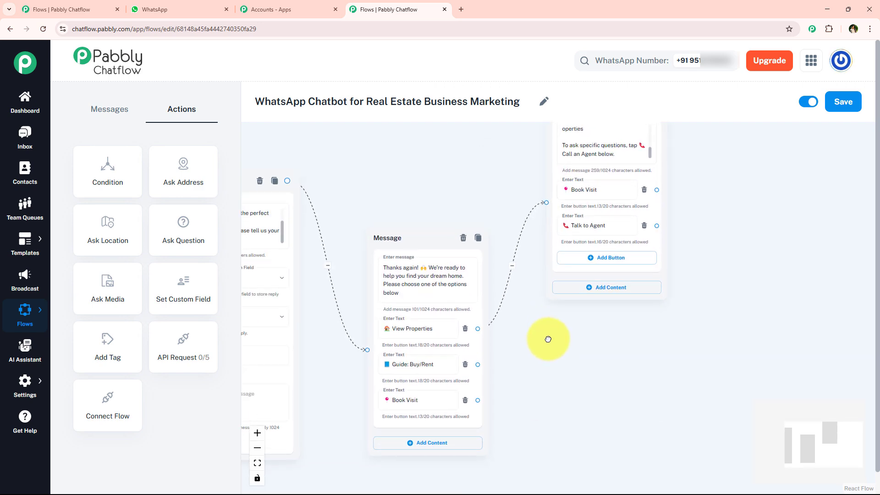
scroll(416, 380, up, 3)
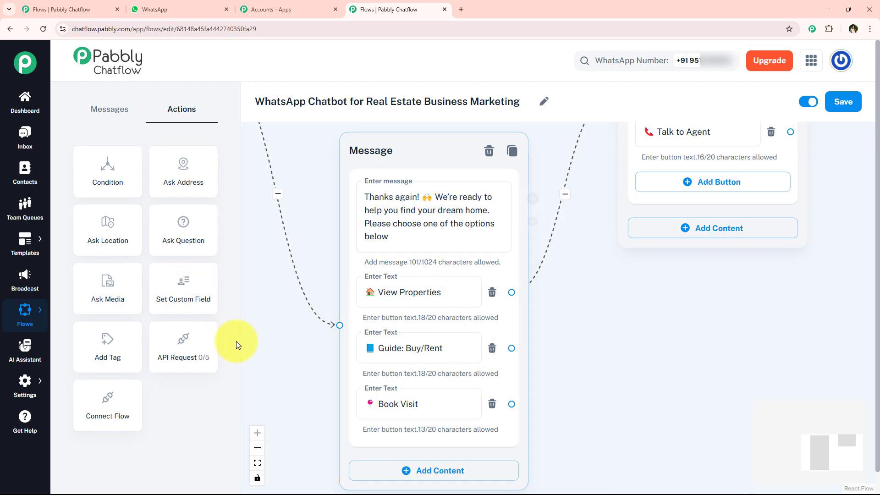
Switch to the WhatsApp chat and copy the "First time buying or renting?" caption under the Buyer & Renter Guide PDF
click(146, 9)
scroll(489, 333, up, 15)
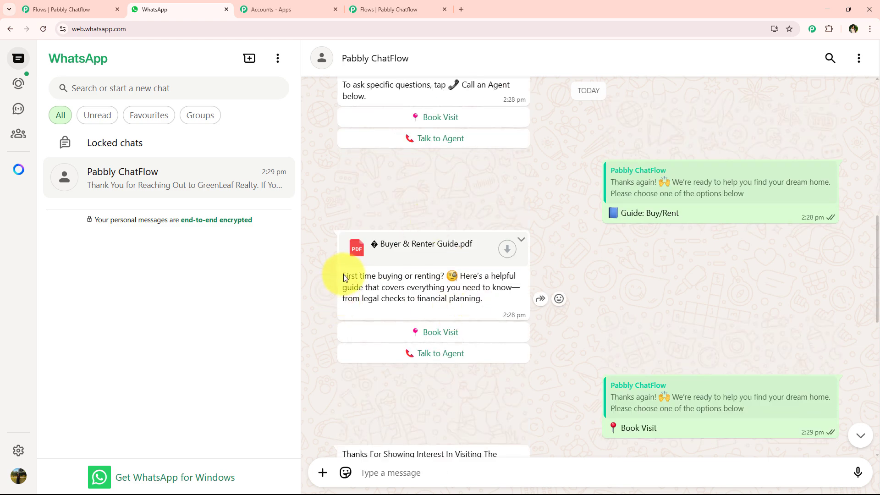
drag(344, 276, 481, 298)
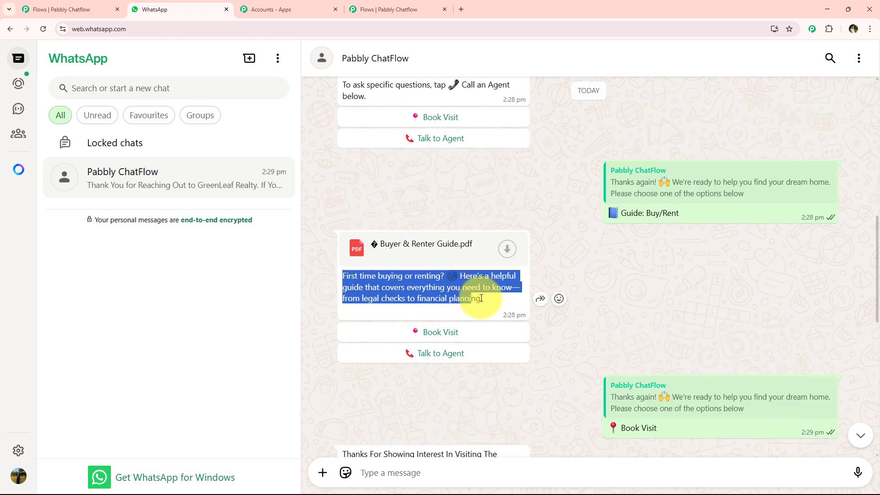
Return to the Pabbly Chatflow editor and add a Media message node connected from the Guide: Buy/Rent button, placed in free canvas space
click(372, 8)
drag(512, 347, 601, 328)
drag(768, 327, 573, 307)
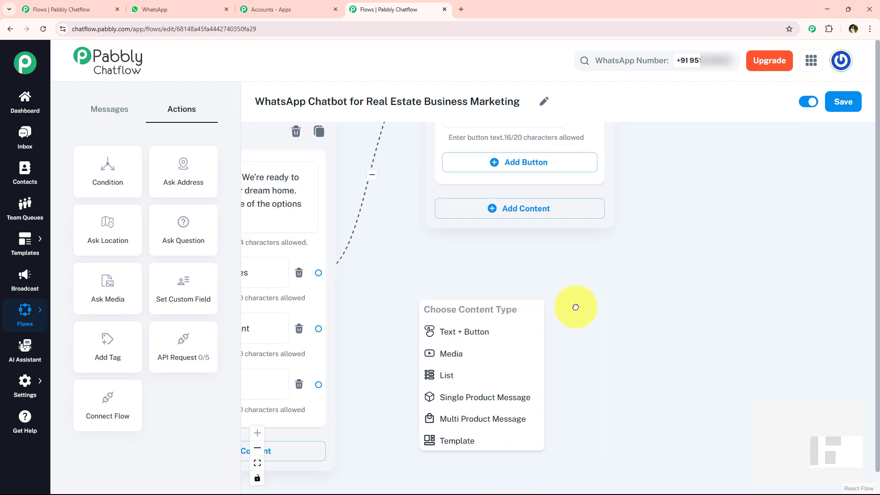
click(458, 358)
drag(499, 317, 736, 167)
drag(580, 360, 370, 350)
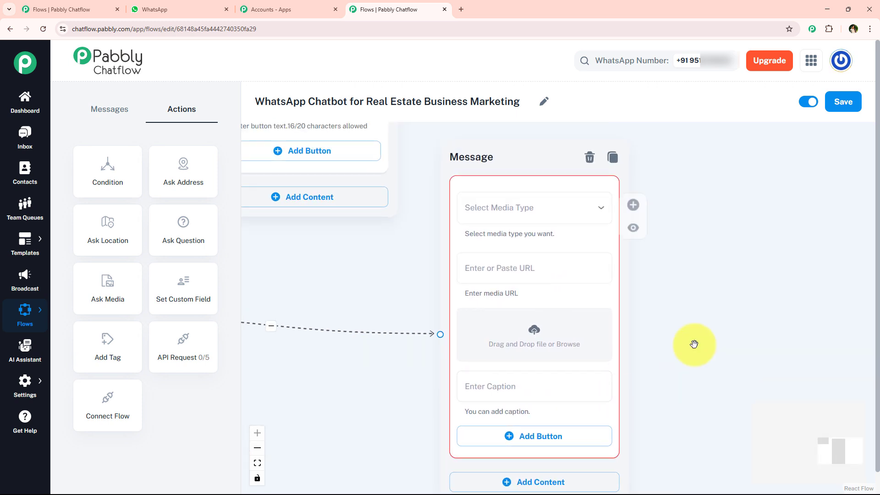
Upload the Buyer & Renter Guide document to the media node and paste the copied "First time buying or renting?" text as its caption
click(536, 335)
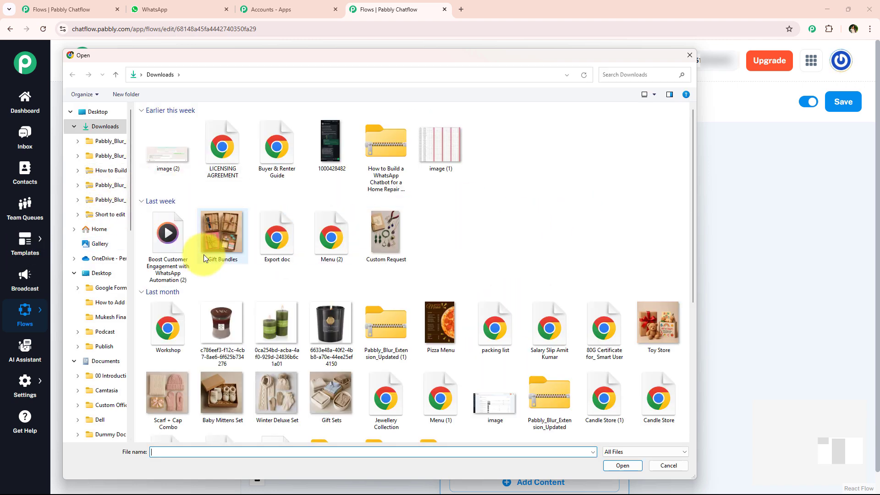
double_click(277, 147)
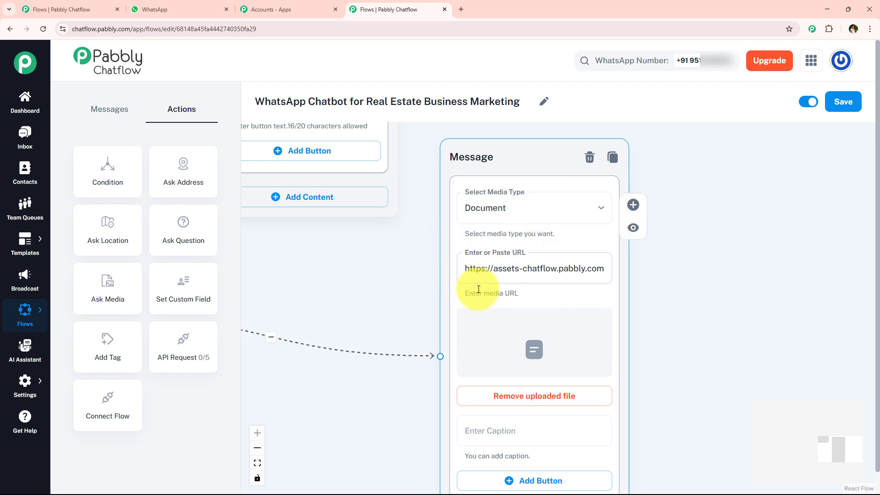
drag(674, 320, 679, 257)
scroll(673, 318, down, 2)
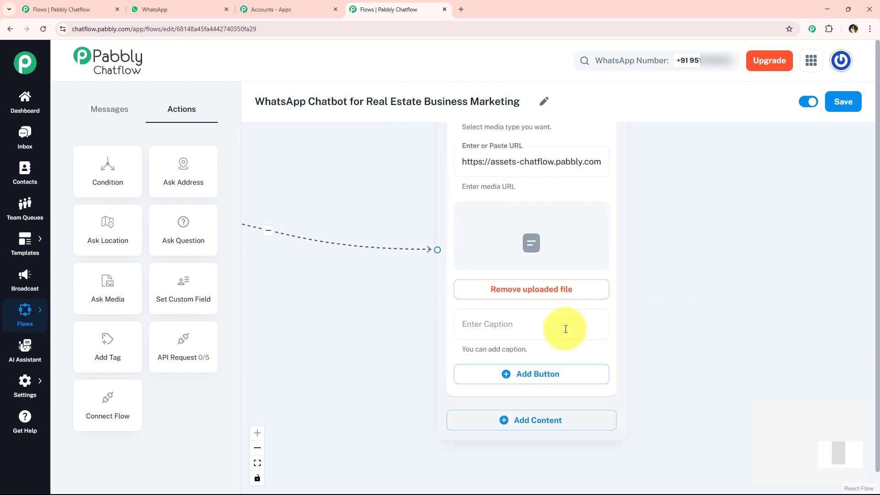
click(545, 328)
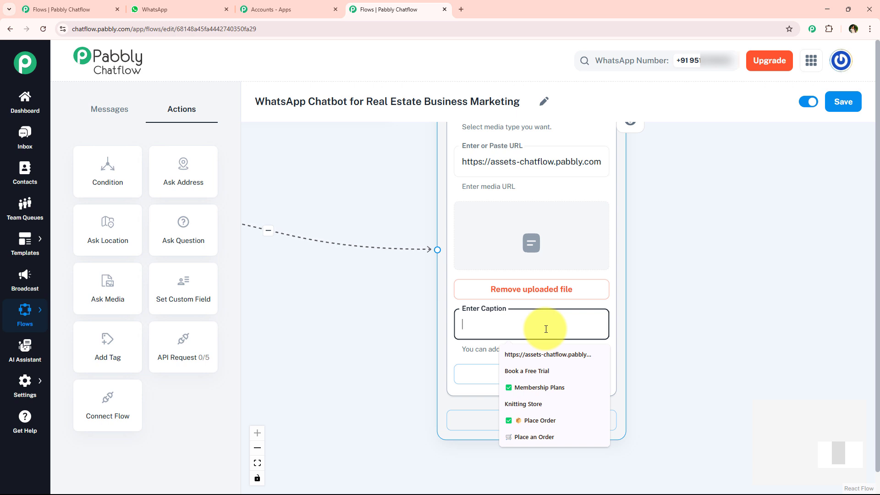
key(ctrl+v)
click(360, 308)
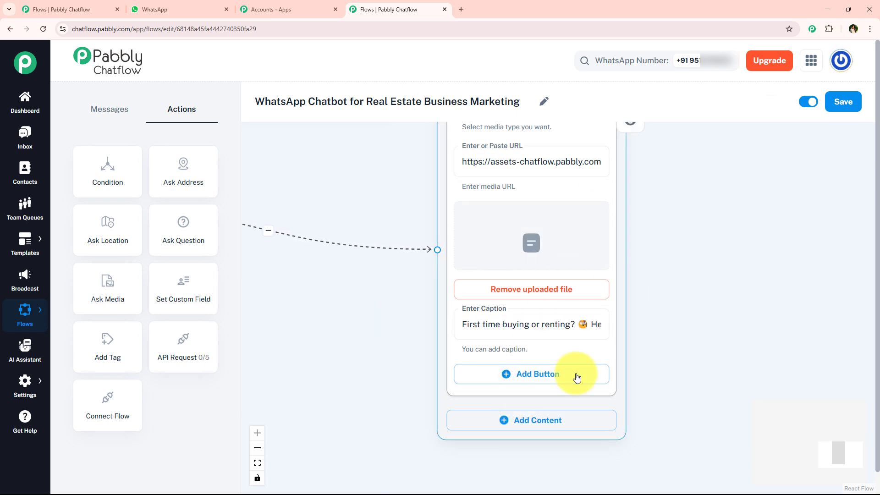
scroll(556, 367, down, 5)
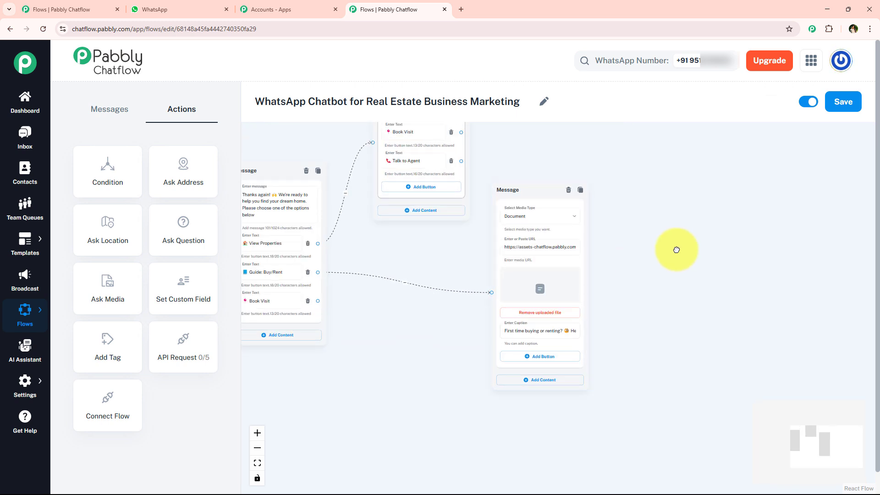
Add two buttons to the guide document node, labelled Book Visit and Talk to Agent, by copying those labels from the existing message nodes
click(560, 357)
click(551, 385)
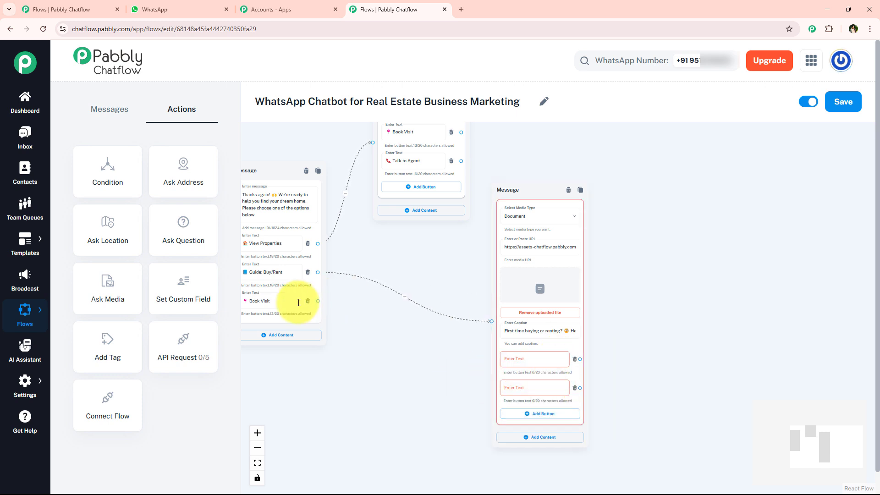
double_click(282, 302)
key(ctrl+c)
click(534, 358)
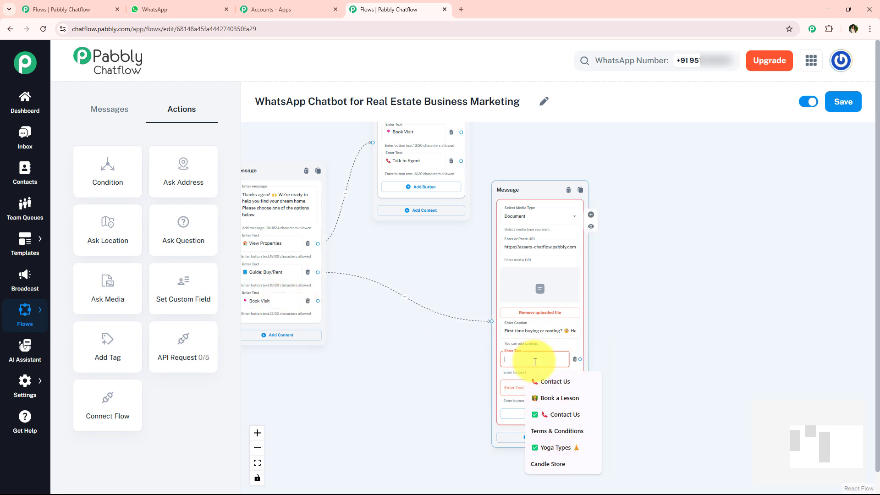
key(ctrl+v)
click(415, 164)
key(ctrl+c)
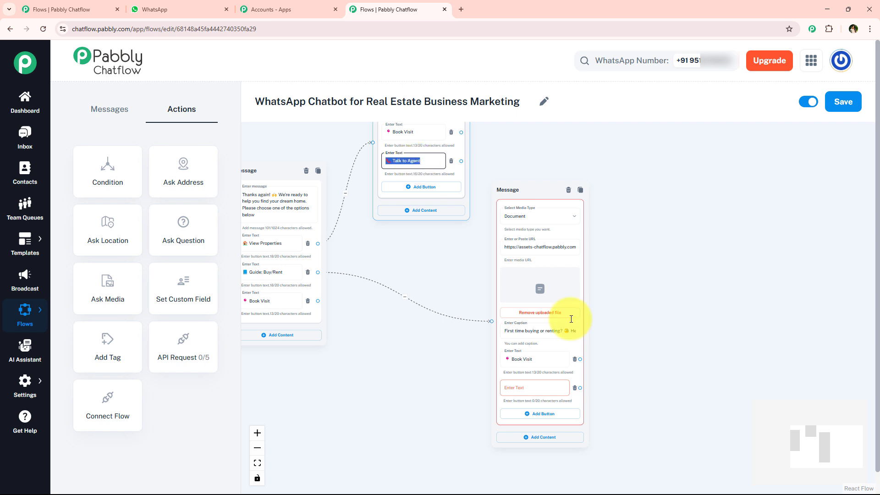
click(545, 387)
key(ctrl+v)
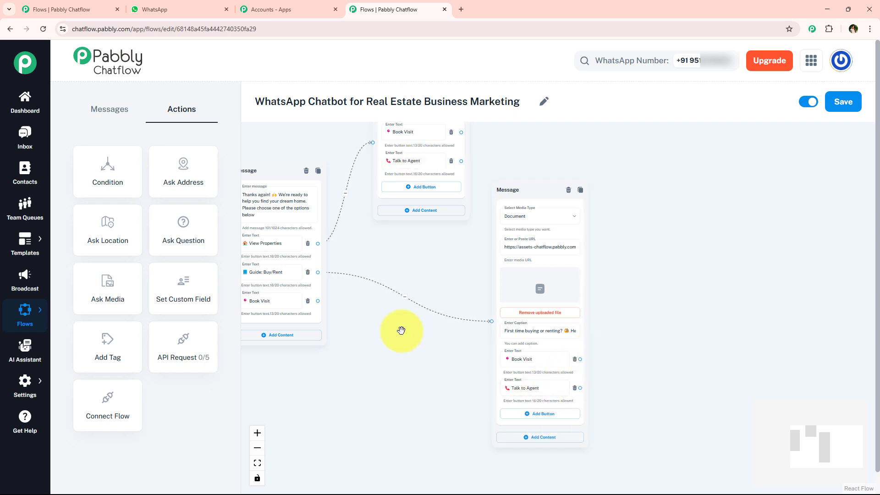
Move the guide document node farther right and add a Text + Button message node connected from the options message's Book Visit button
drag(527, 192, 581, 155)
scroll(284, 292, up, 3)
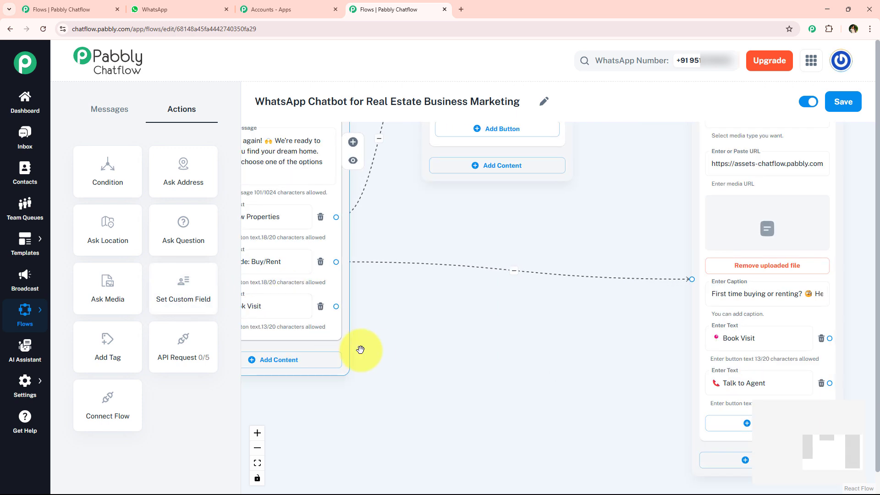
drag(362, 349, 458, 324)
drag(432, 281, 607, 371)
drag(705, 387, 647, 358)
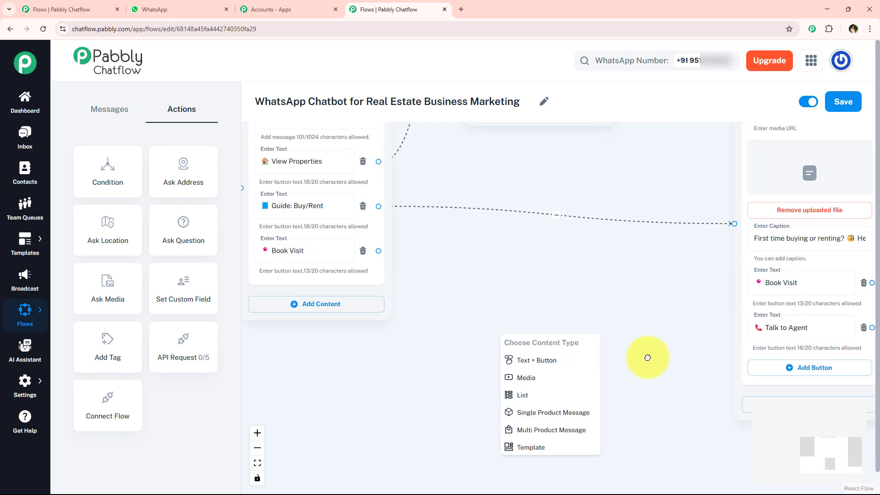
click(513, 360)
Copy the "Thanks For Showing Interest In Visiting The Property" reply from the WhatsApp chat and paste it into the new message node in Pabbly Chatflow
click(132, 8)
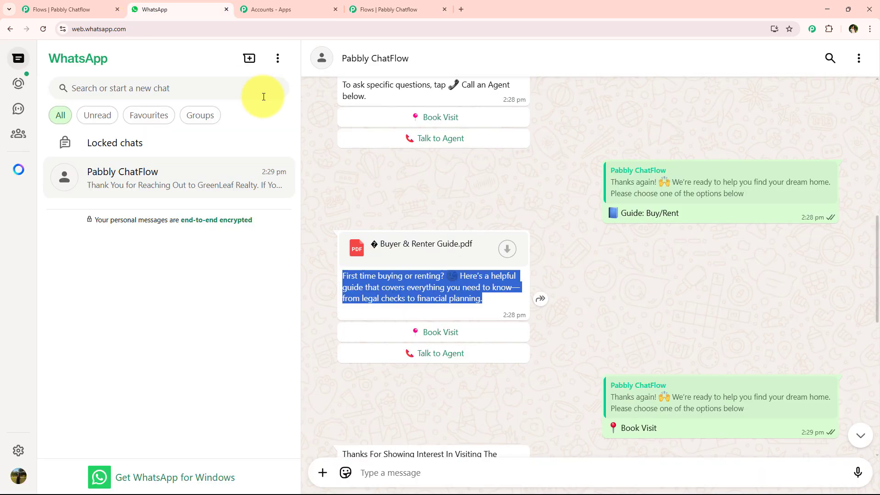
scroll(369, 264, down, 10)
scroll(370, 269, up, 4)
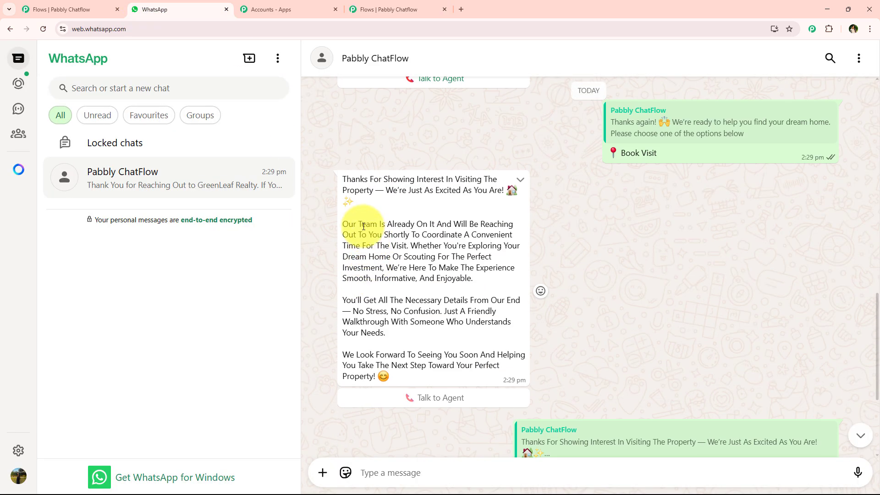
drag(343, 179, 451, 371)
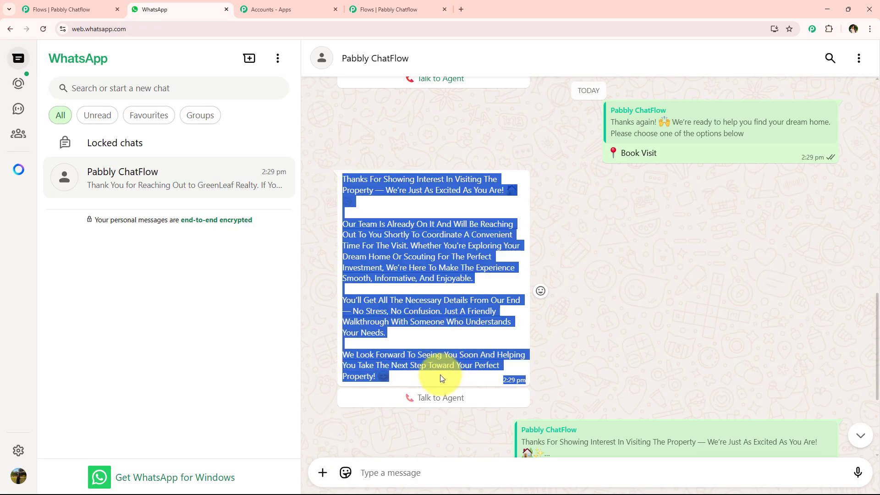
click(394, 10)
click(528, 383)
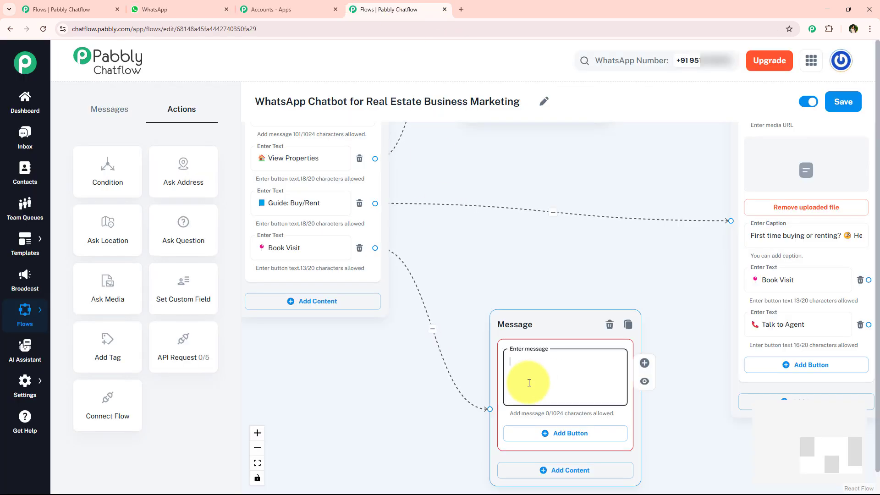
key(ctrl+v)
scroll(526, 255, down, 2)
scroll(540, 285, up, 2)
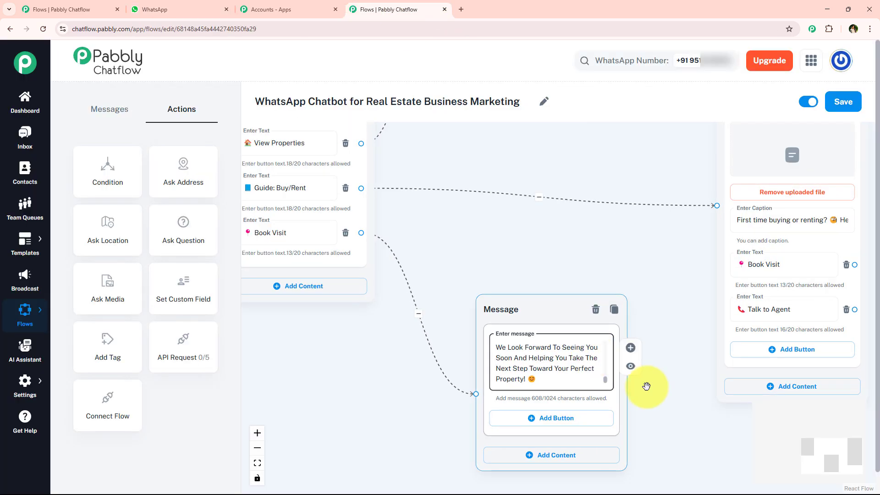
Connect the Book Visit buttons of the property listings node and the guide document node to the visit reply message node
scroll(536, 362, up, 1)
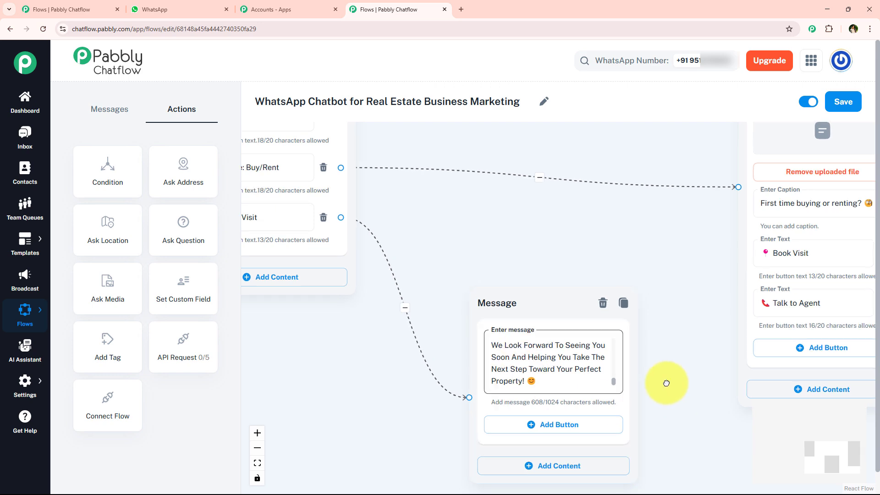
drag(666, 383, 626, 379)
scroll(494, 306, down, 2)
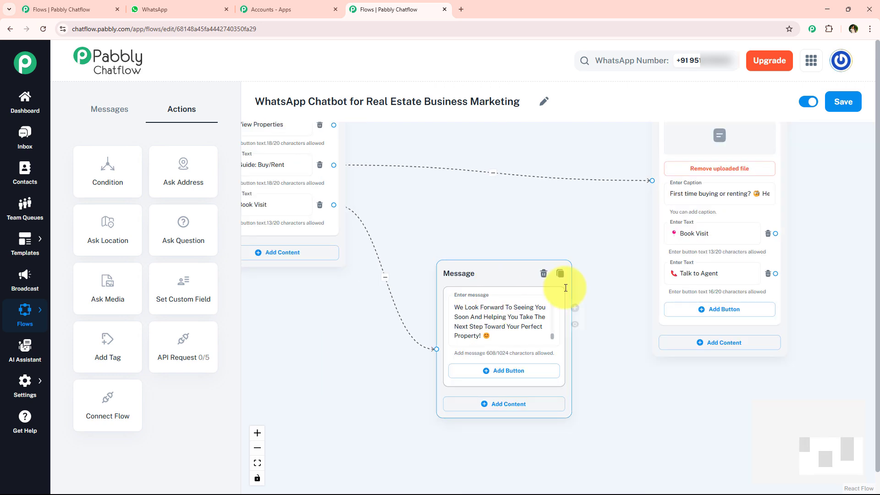
scroll(442, 295, down, 2)
scroll(601, 307, down, 2)
drag(532, 240, 543, 293)
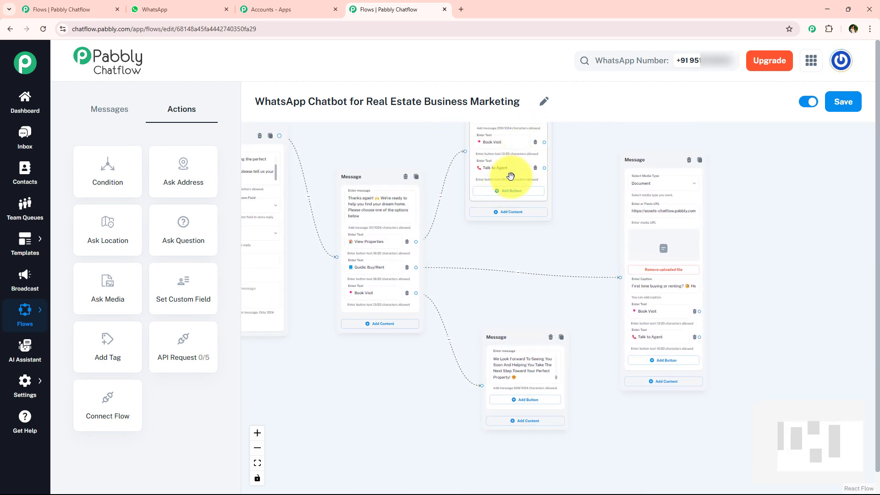
drag(544, 142, 485, 383)
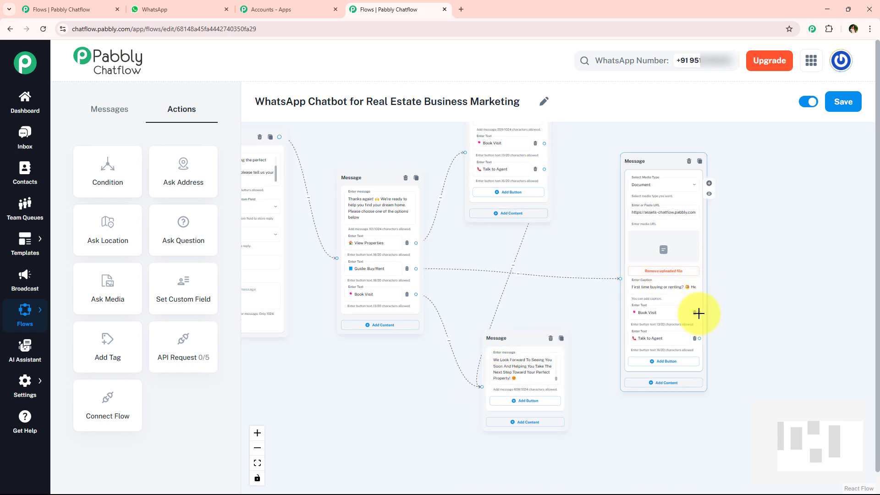
drag(698, 314, 479, 384)
Add a button to the visit reply message node and label it Talk to Agent using the label copied from the guide document node
scroll(513, 378, up, 5)
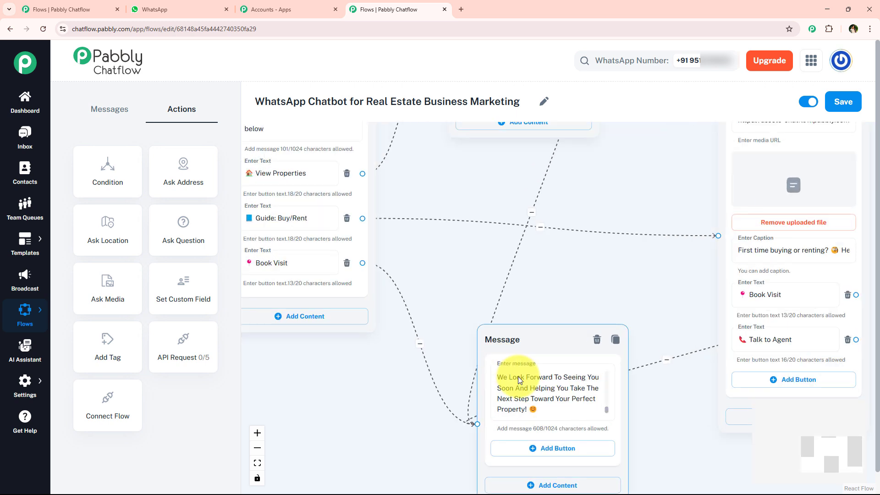
drag(657, 367, 620, 287)
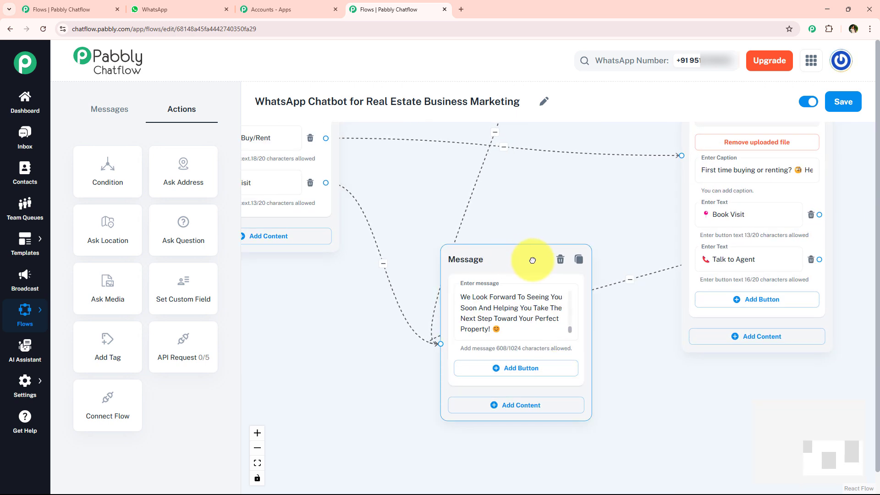
click(520, 368)
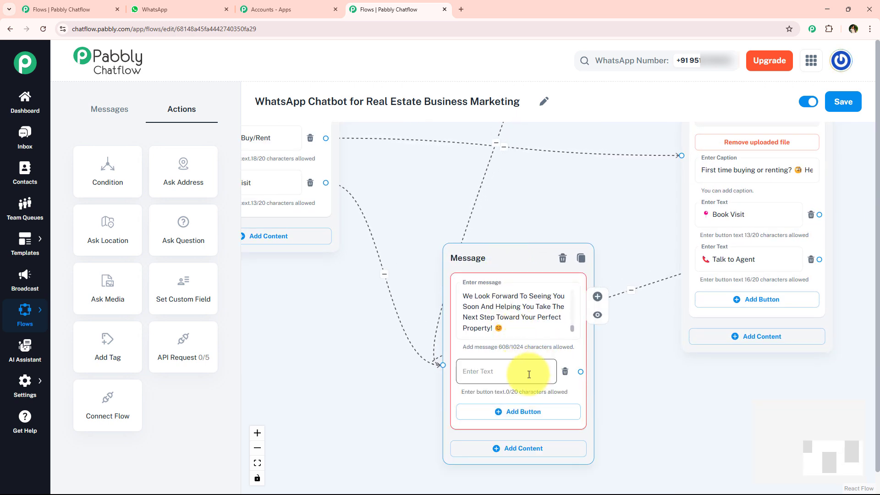
click(529, 375)
triple_click(721, 266)
key(ctrl+c)
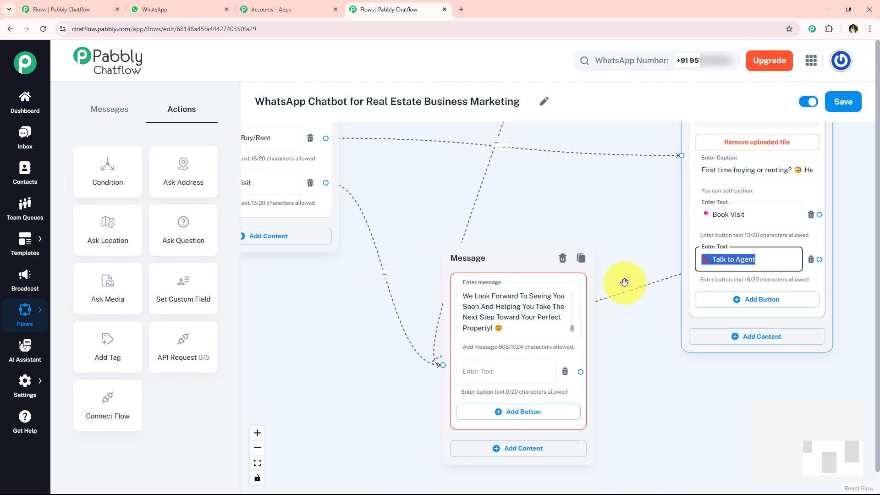
click(474, 369)
key(ctrl+v)
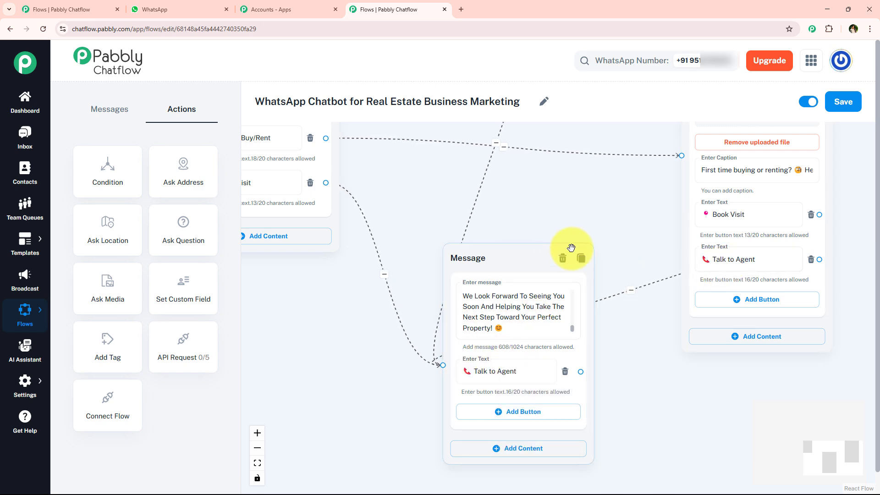
Add a Text + Button message node connected from the property listings node's Talk to Agent button, in free space beyond the guide document node
scroll(571, 248, down, 5)
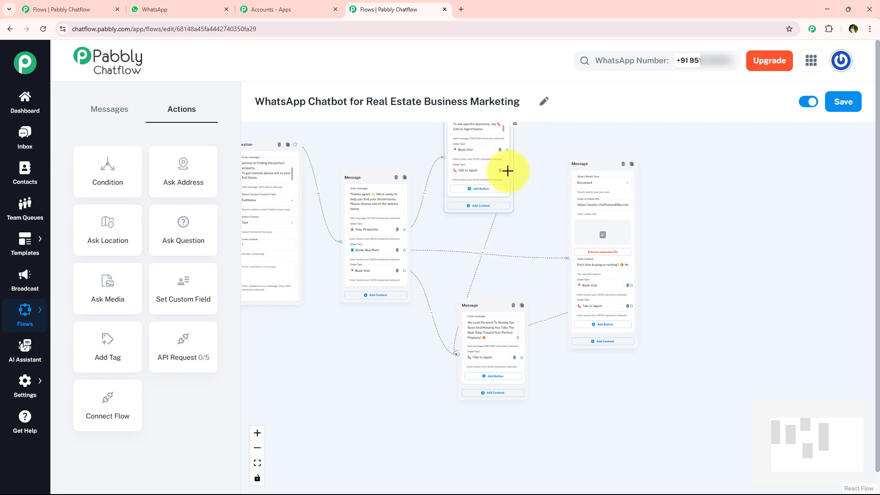
drag(507, 171, 717, 267)
scroll(754, 278, up, 2)
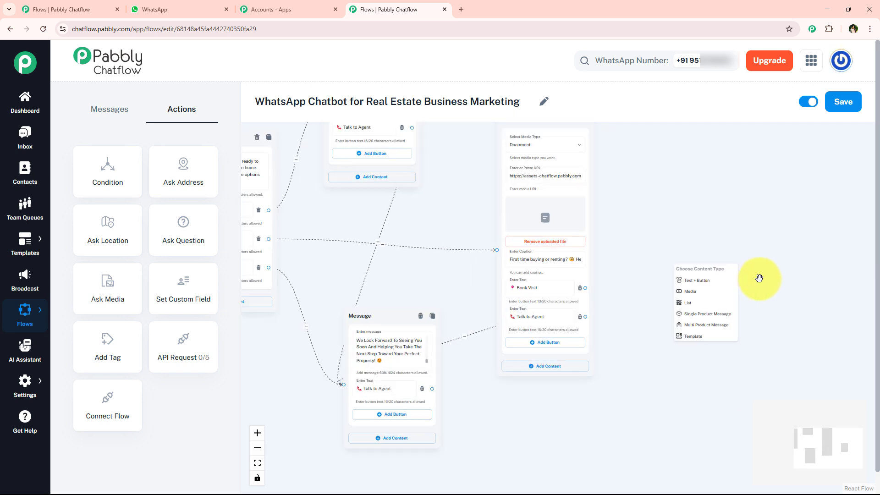
scroll(759, 278, up, 3)
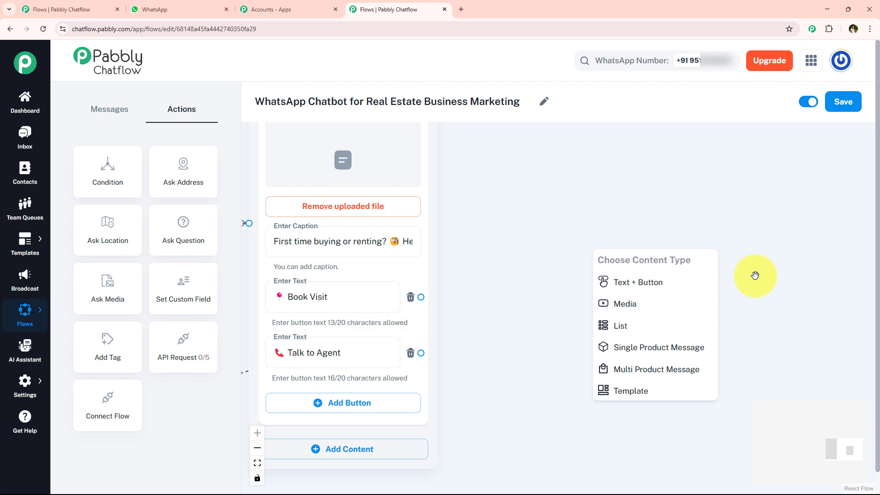
click(642, 283)
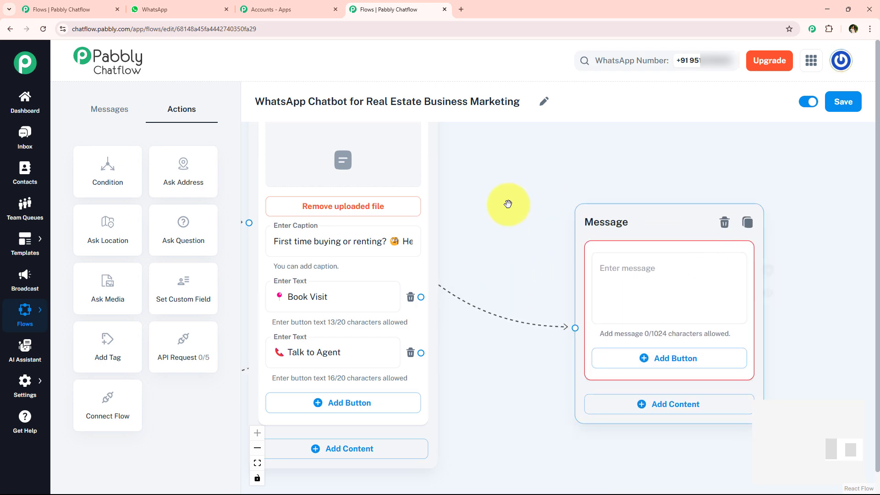
Copy the "Thank You for Reaching Out to GreenLeaf Realty" reply from the WhatsApp chat and paste it into the new message node in Pabbly Chatflow
click(167, 9)
scroll(531, 279, down, 1)
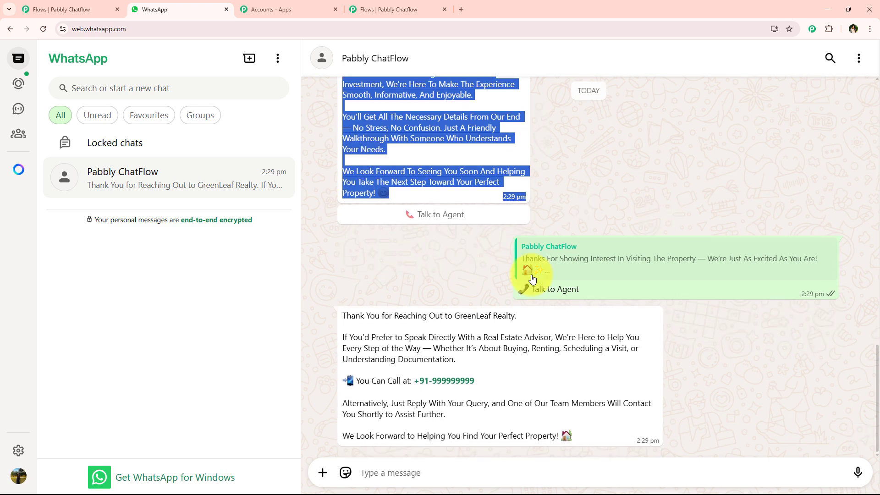
drag(332, 316, 602, 440)
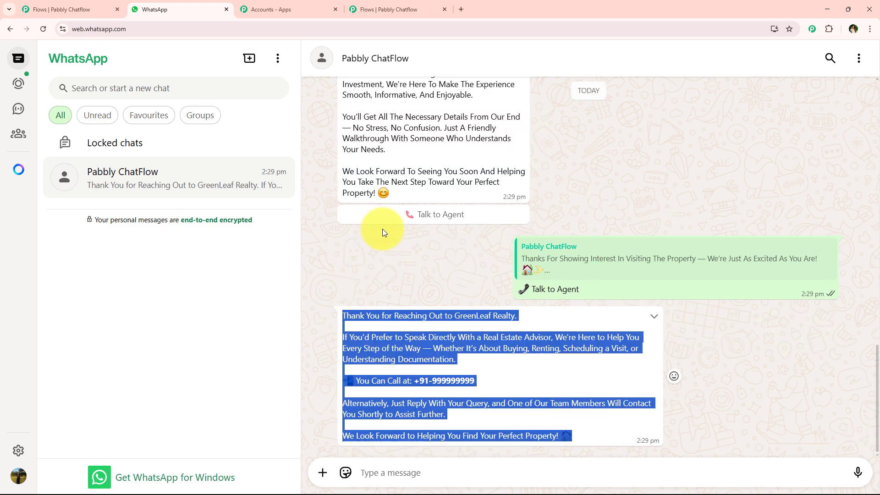
key(ctrl+c)
click(387, 8)
click(613, 276)
key(ctrl+v)
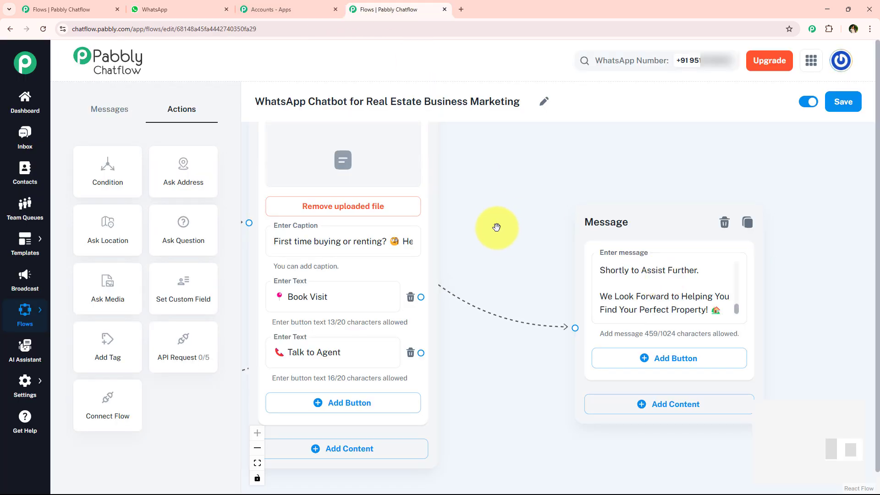
Connect the Talk to Agent buttons of the guide document node and the visit reply node to the agent contact message node
scroll(496, 227, down, 3)
drag(442, 317, 556, 305)
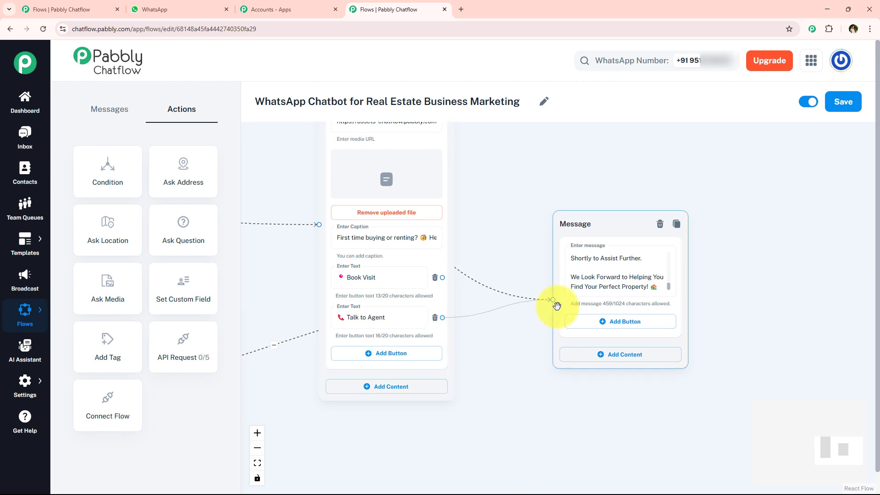
scroll(504, 336, down, 3)
scroll(454, 330, left, 3)
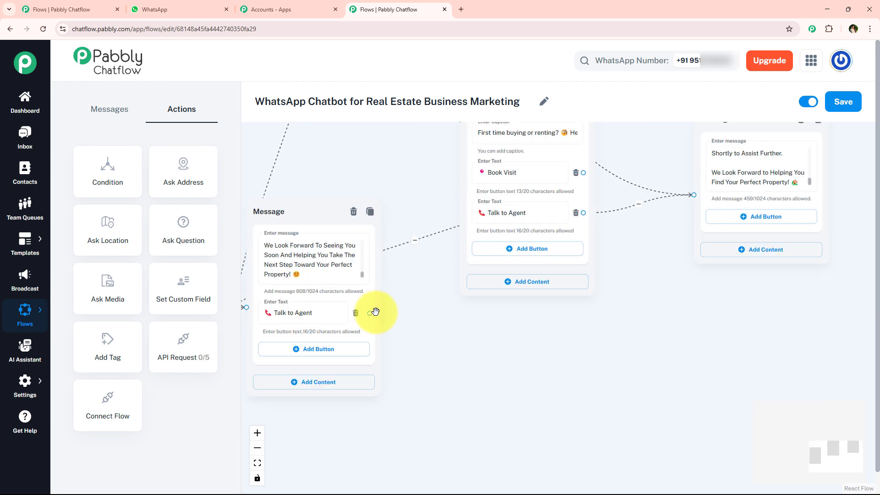
drag(375, 312, 693, 194)
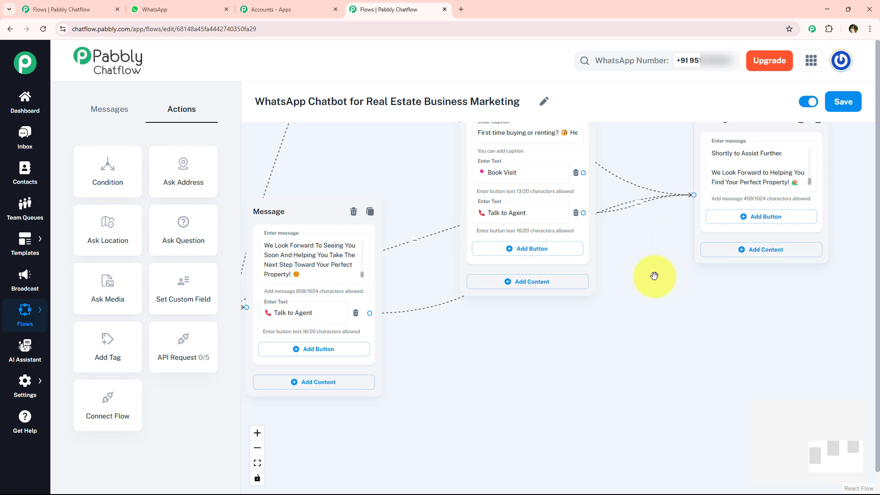
Tidy the canvas by moving the agent contact node slightly down and outward and the visit reply node slightly up
scroll(609, 320, down, 5)
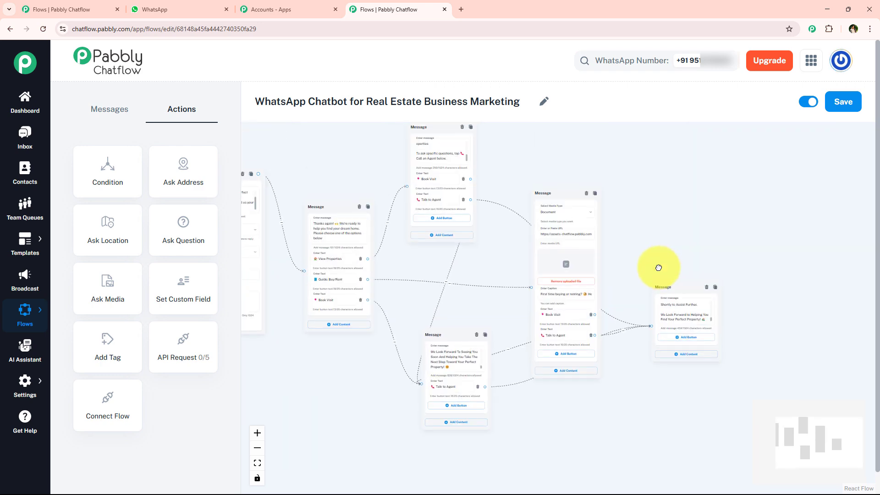
drag(659, 267, 688, 302)
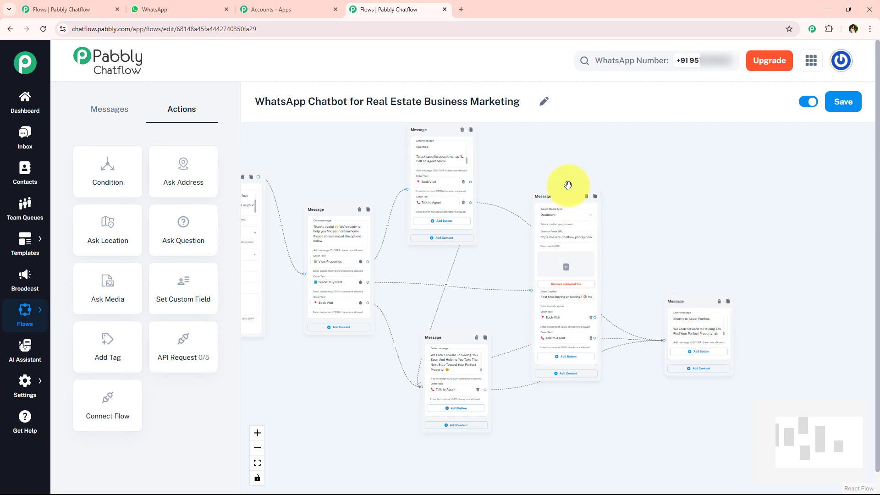
click(424, 204)
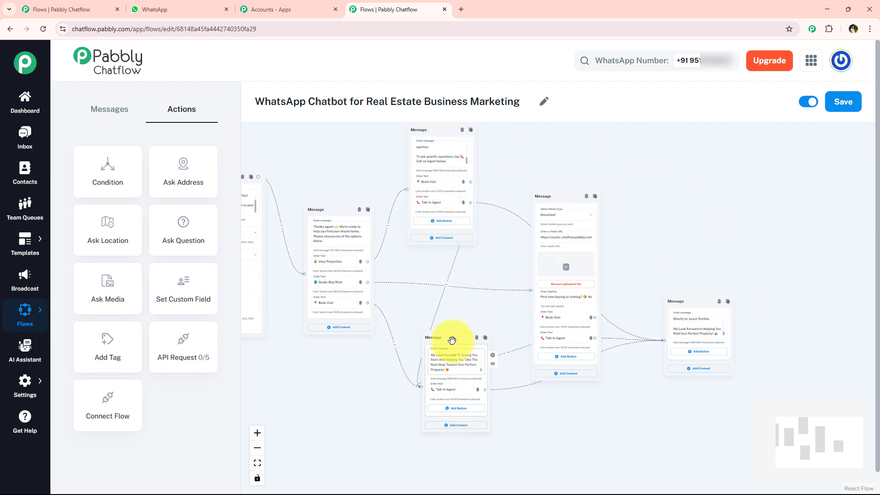
mouse_move(443, 344)
mouse_down()
mouse_move(466, 343)
mouse_move(440, 333)
mouse_up()
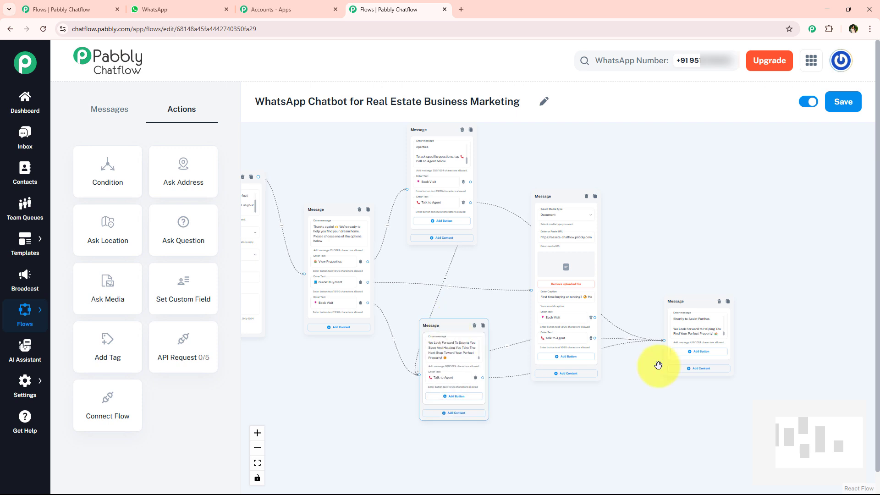
drag(491, 267, 575, 299)
drag(393, 174, 471, 196)
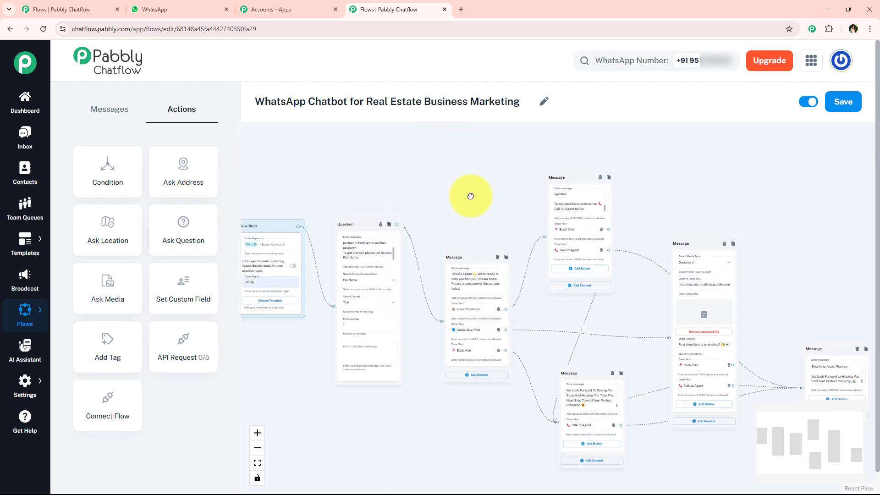
Save the WhatsApp Chatbot for Real Estate Business Marketing flow
scroll(471, 195, down, 2)
scroll(470, 195, up, 3)
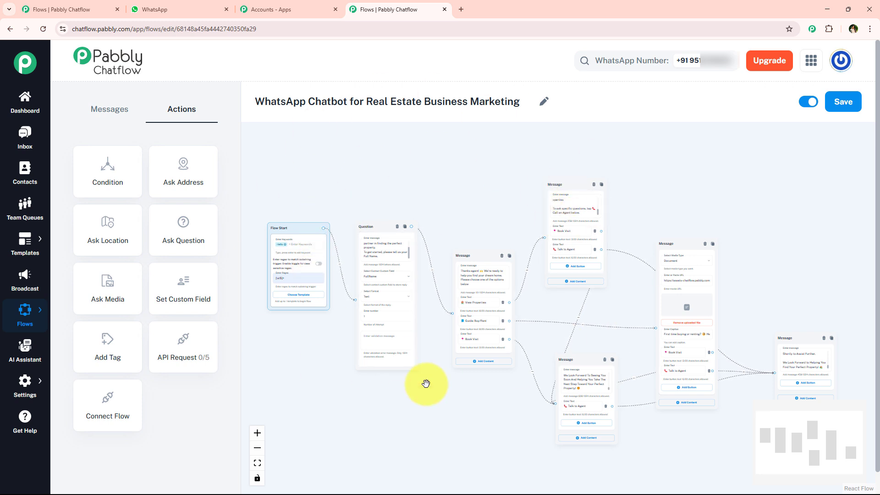
drag(368, 102, 521, 121)
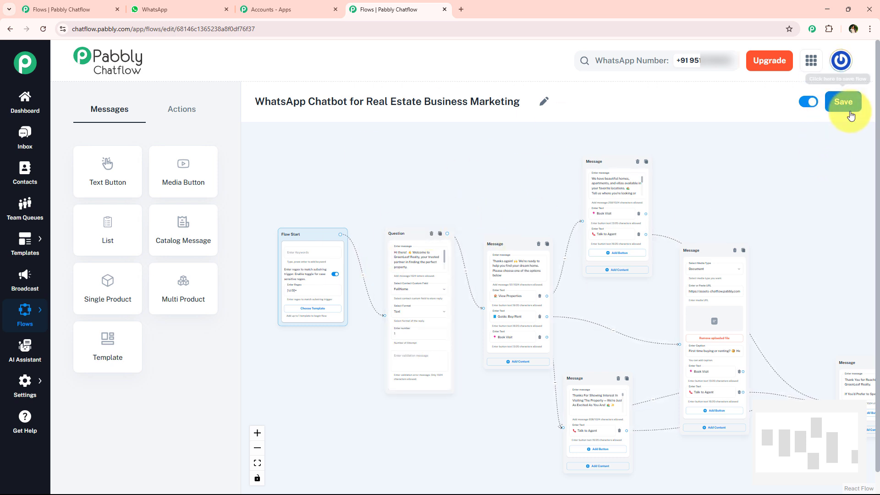
click(827, 114)
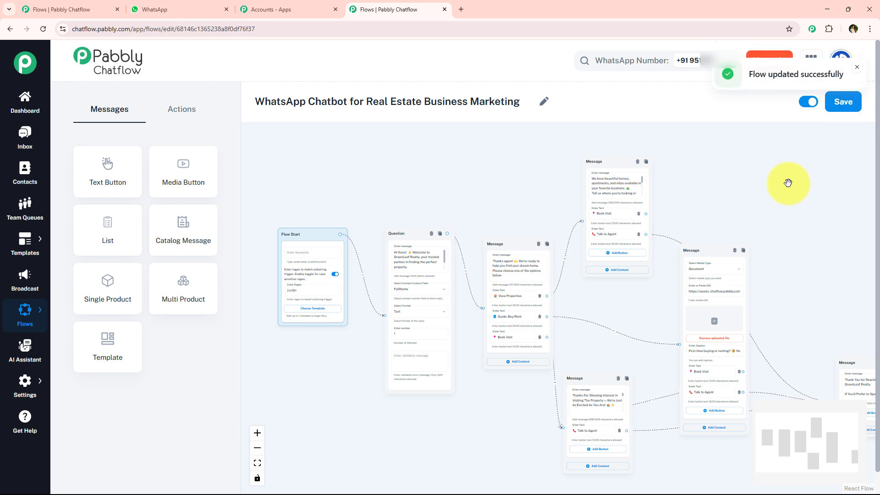
triple_click(756, 77)
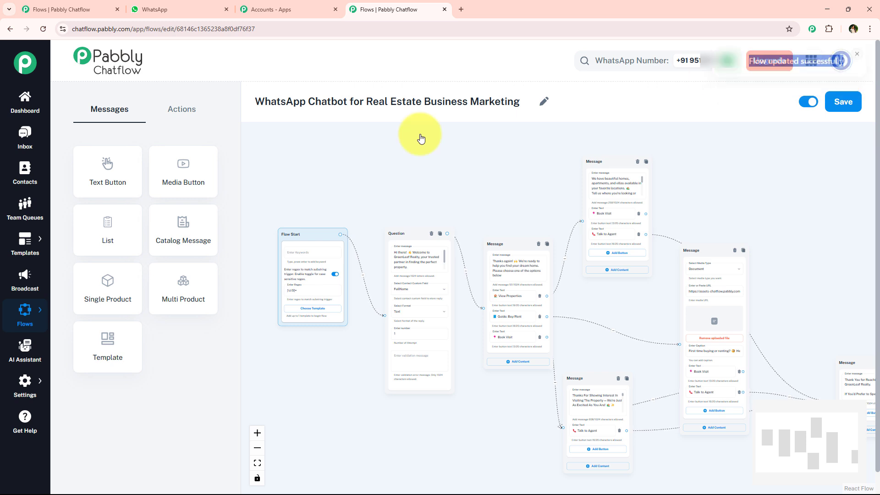
scroll(398, 250, down, 2)
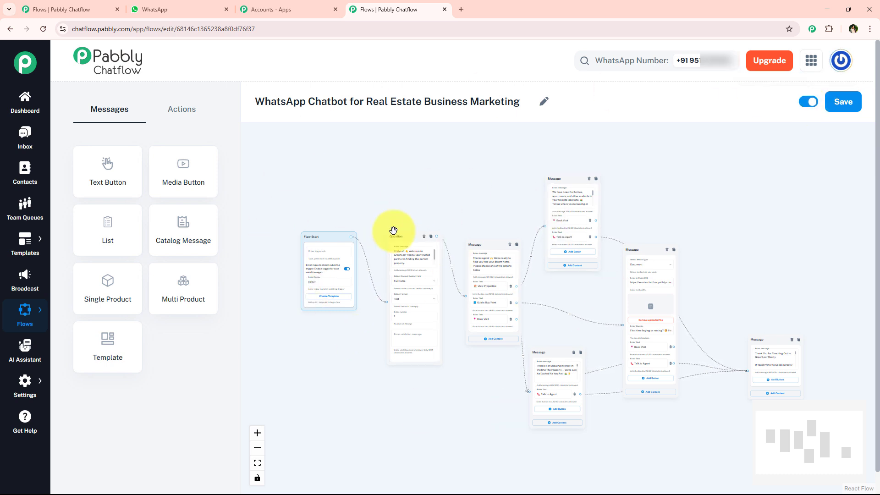
Switch to WhatsApp and clear all messages from the Pabbly ChatFlow chat
click(138, 10)
click(847, 105)
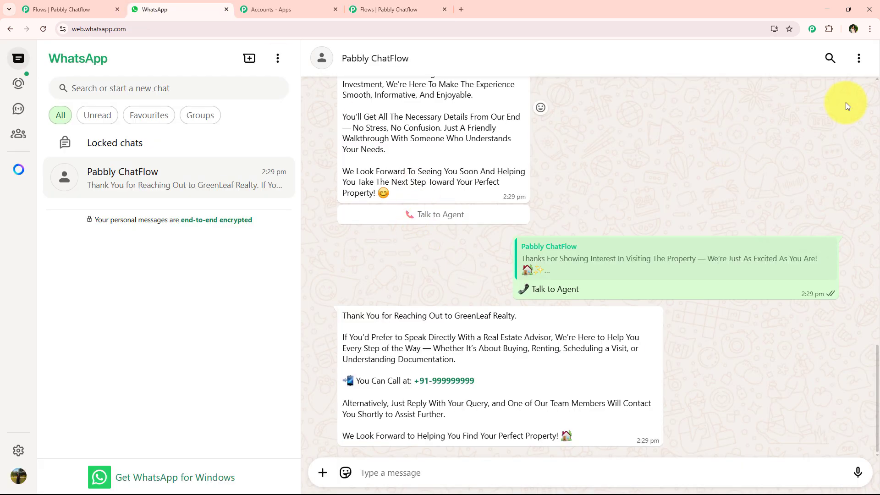
click(865, 56)
click(768, 277)
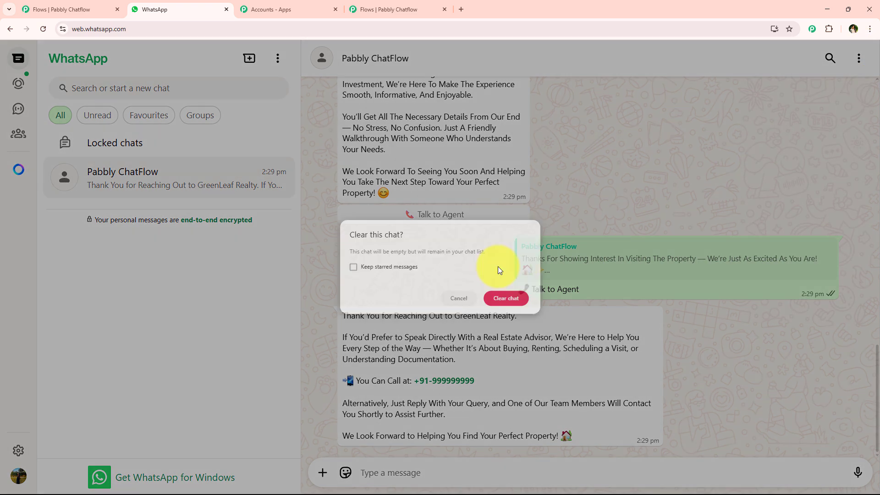
click(519, 316)
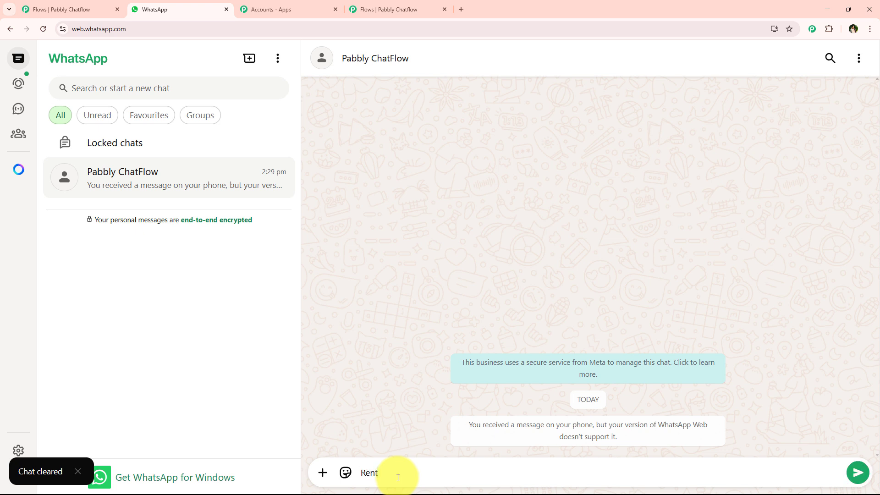
Test the chatbot by sending "Rent" in the Pabbly ChatFlow chat and answering its question with the customer's full name
key(Return)
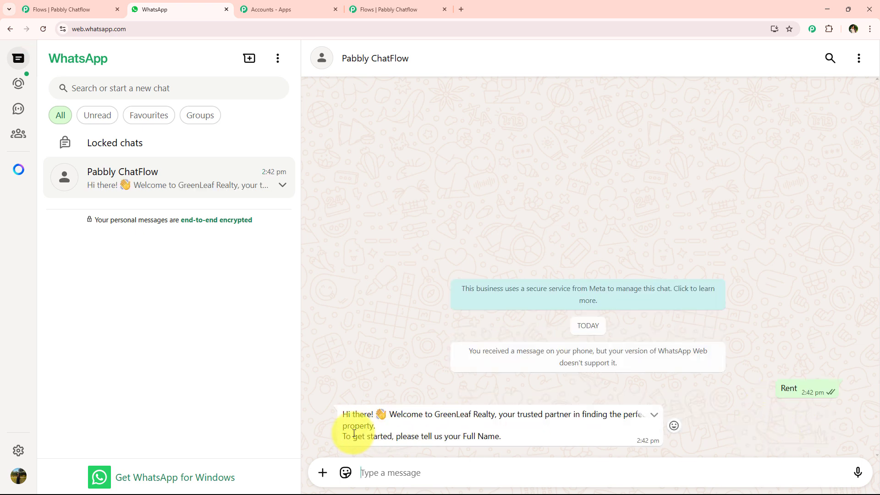
drag(332, 435, 517, 438)
click(432, 472)
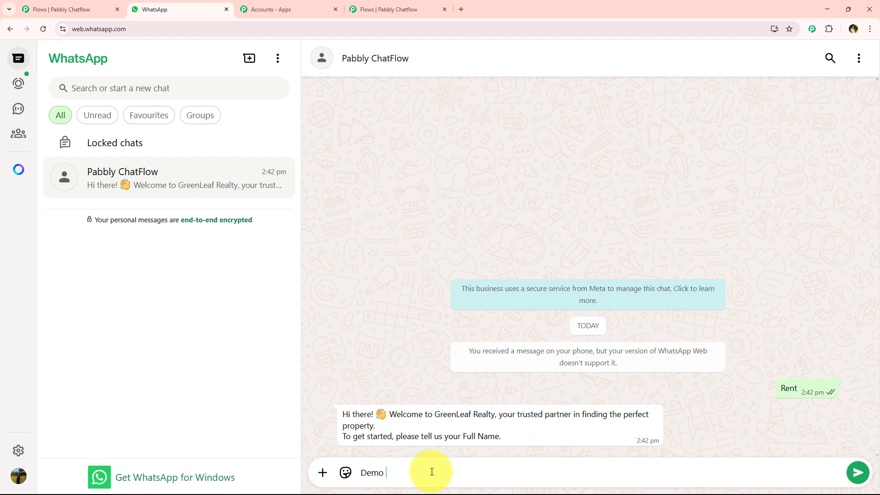
text(Demo User)
key(Return)
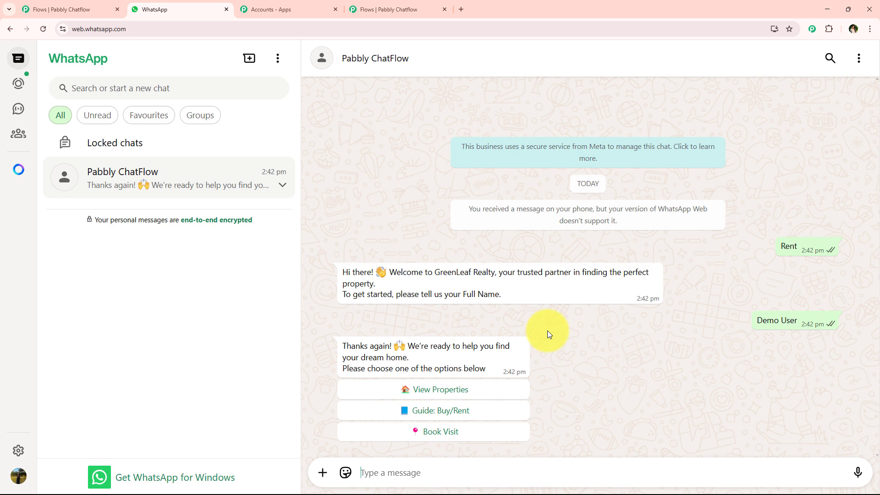
Switch to Pabbly Chatflow, open the inbox in a new tab and review the test conversation with the customer
click(353, 3)
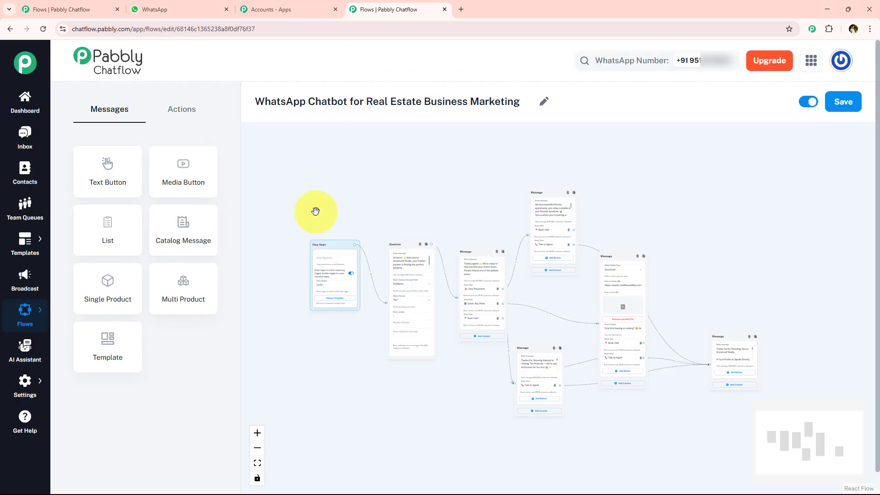
click(221, 7)
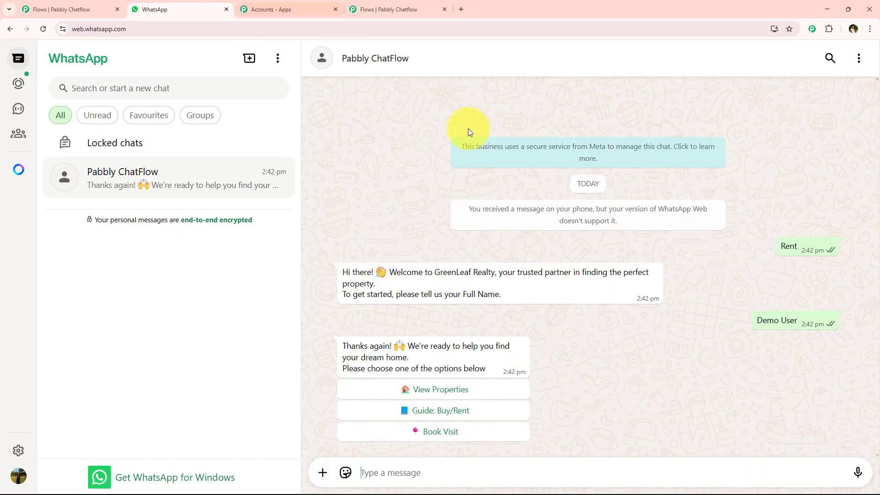
click(385, 9)
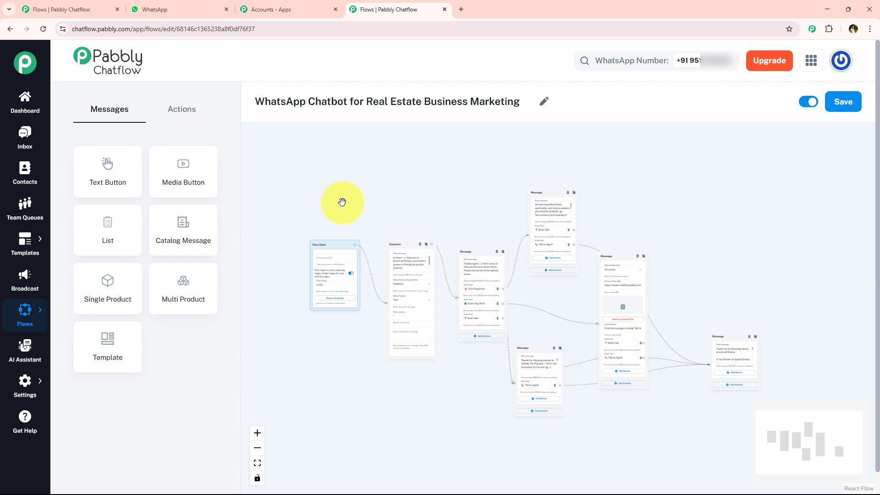
click(6, 144)
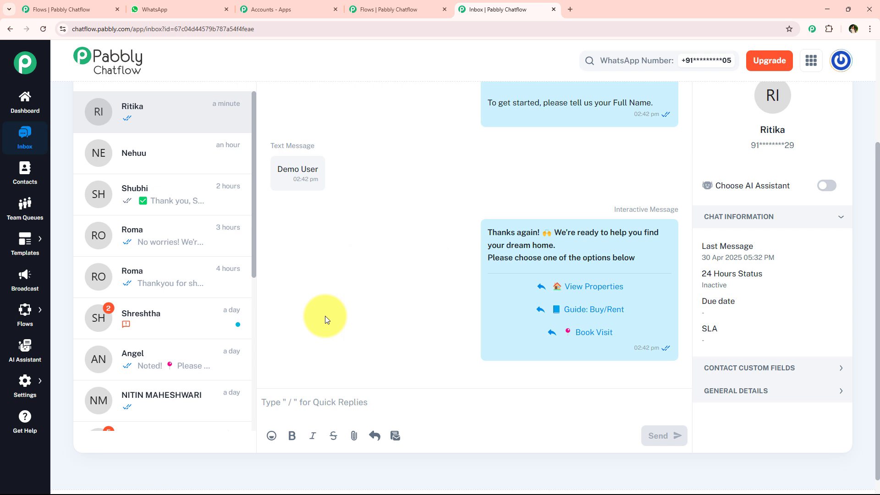
scroll(340, 216, up, 1)
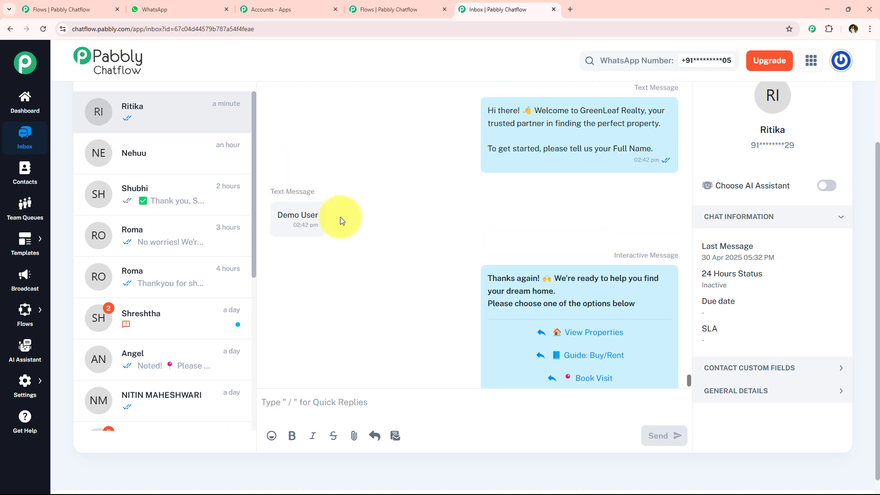
click(290, 222)
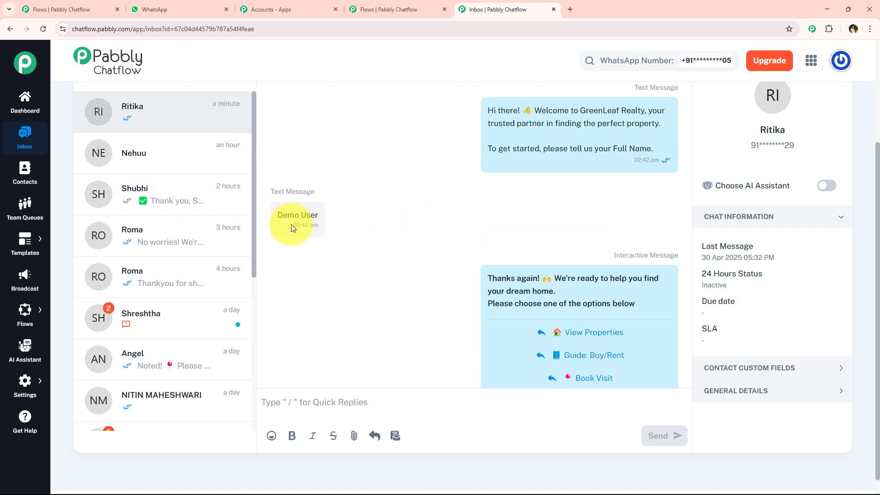
Expand the contact's custom fields and check the FullName value against the customer's reply in the conversation
click(740, 370)
scroll(756, 313, down, 8)
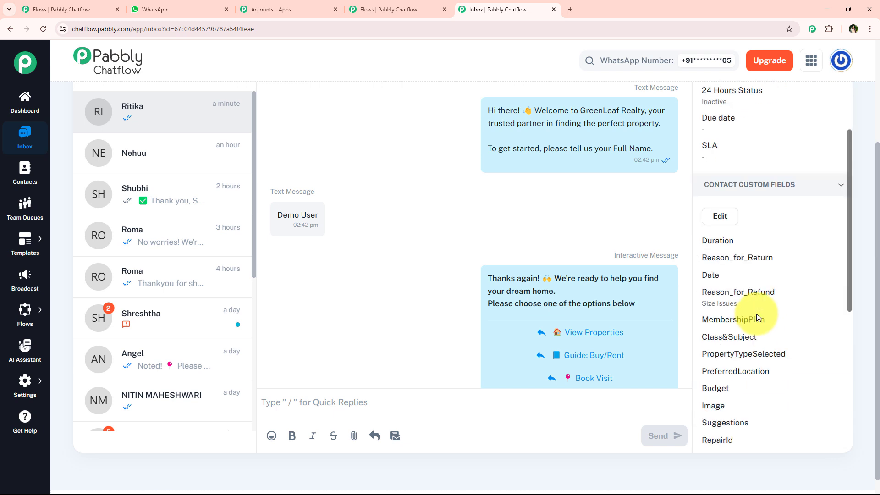
scroll(752, 367, down, 2)
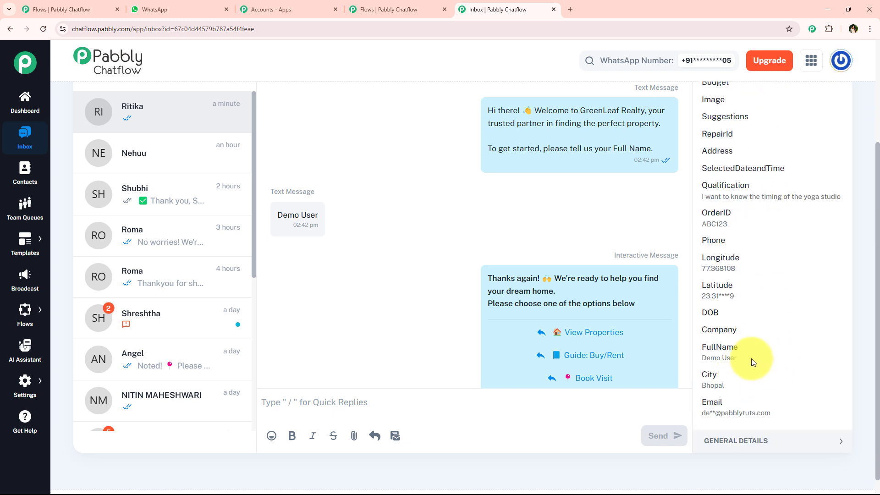
drag(751, 360, 706, 359)
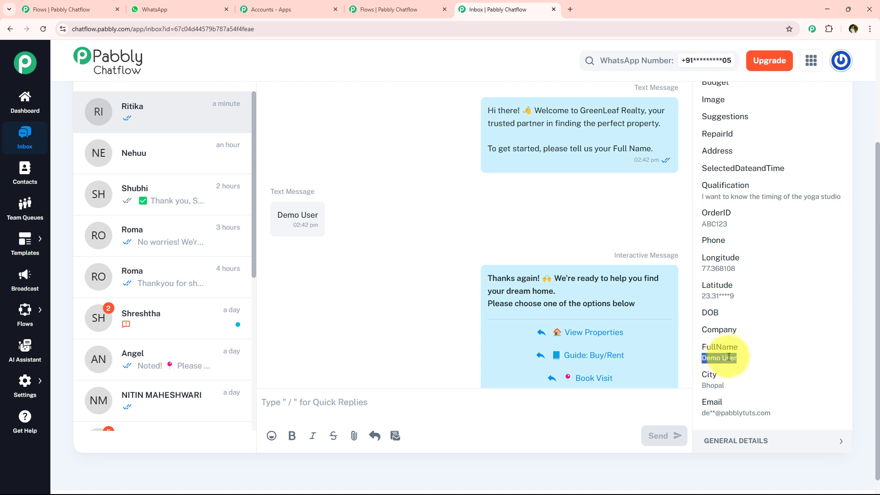
scroll(452, 233, up, 6)
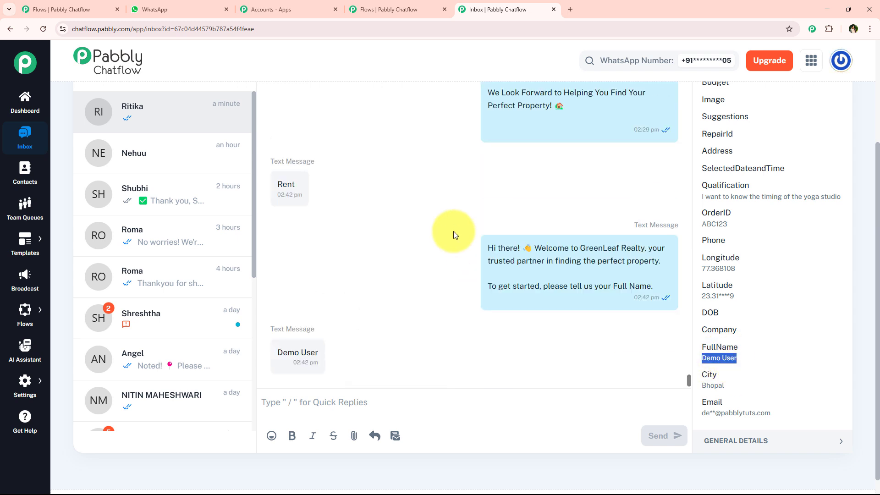
Return to the flow editor and examine the flow from Flow Start through the question node to the connected message nodes
click(394, 9)
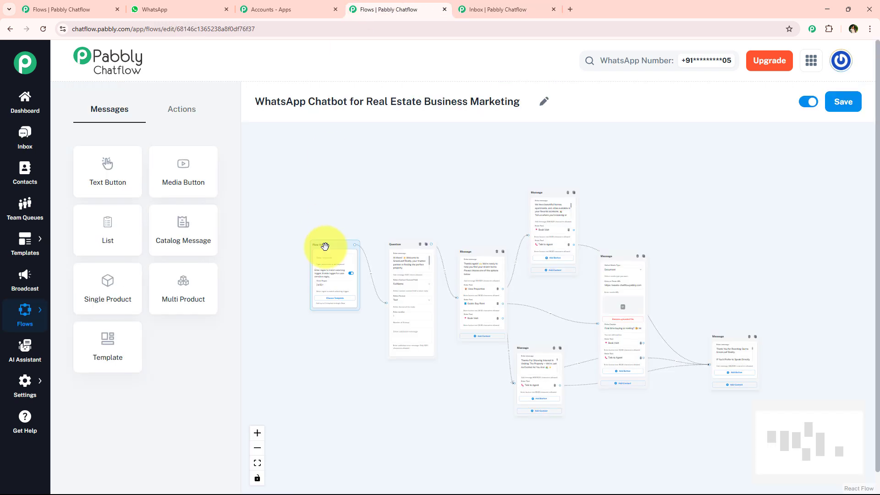
scroll(324, 246, up, 5)
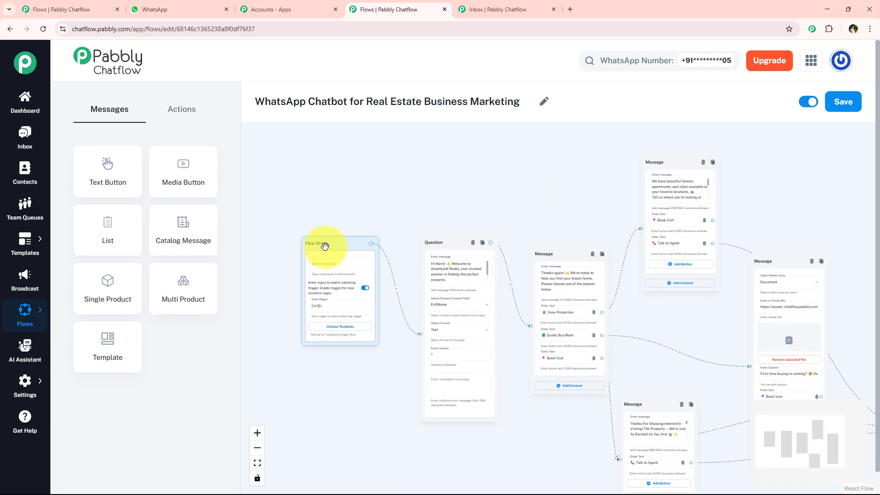
drag(801, 211, 446, 200)
scroll(644, 186, down, 3)
scroll(600, 274, down, 2)
scroll(471, 184, down, 4)
scroll(464, 246, up, 5)
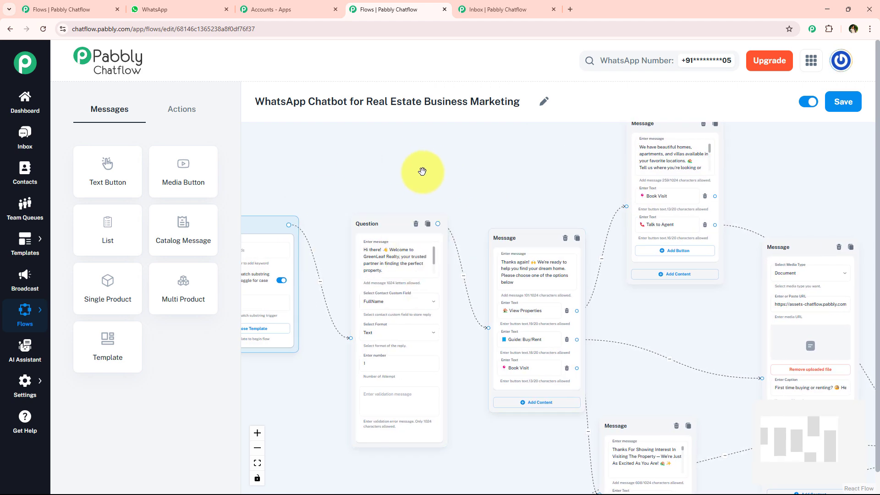
drag(368, 176, 436, 202)
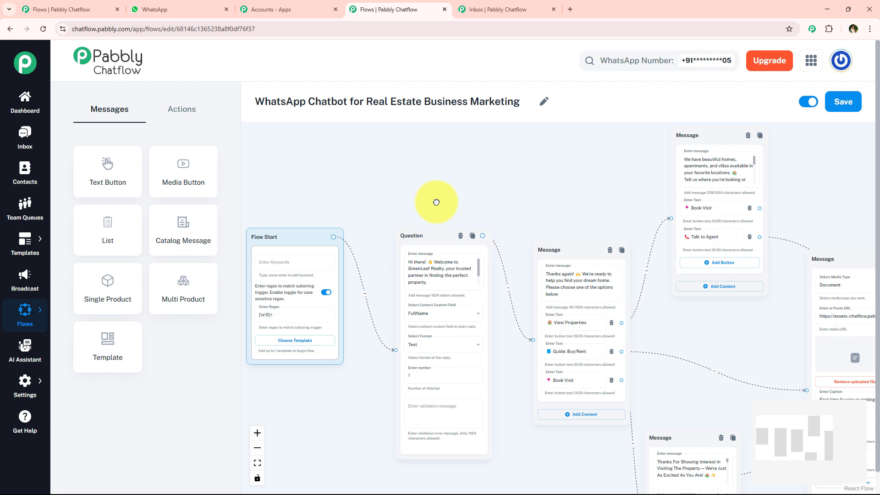
drag(436, 202, 295, 212)
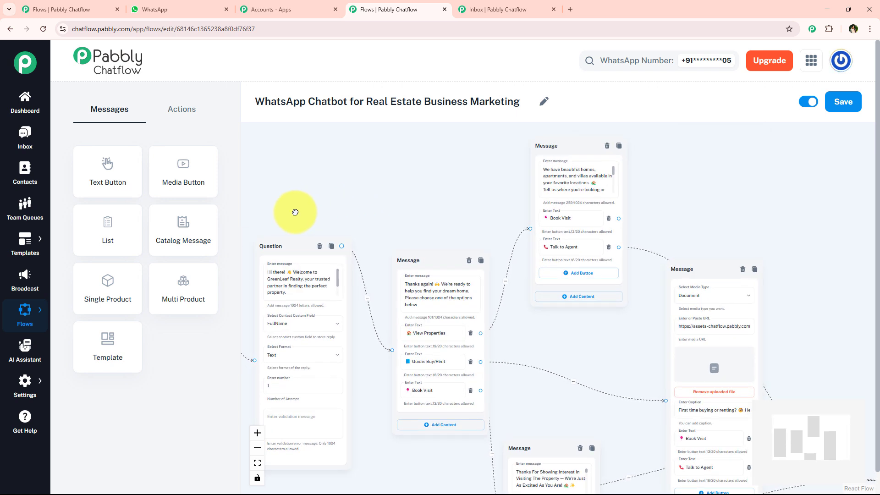